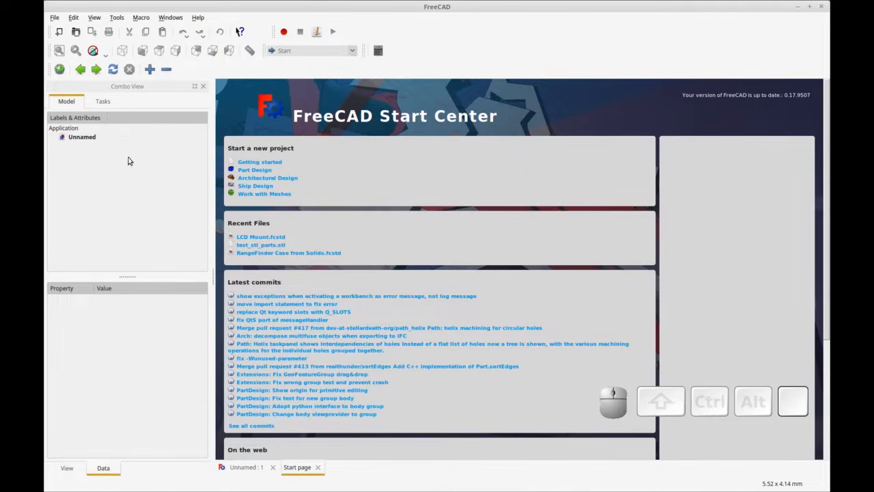
{"action": "left_click", "coordinate": [58, 33]}
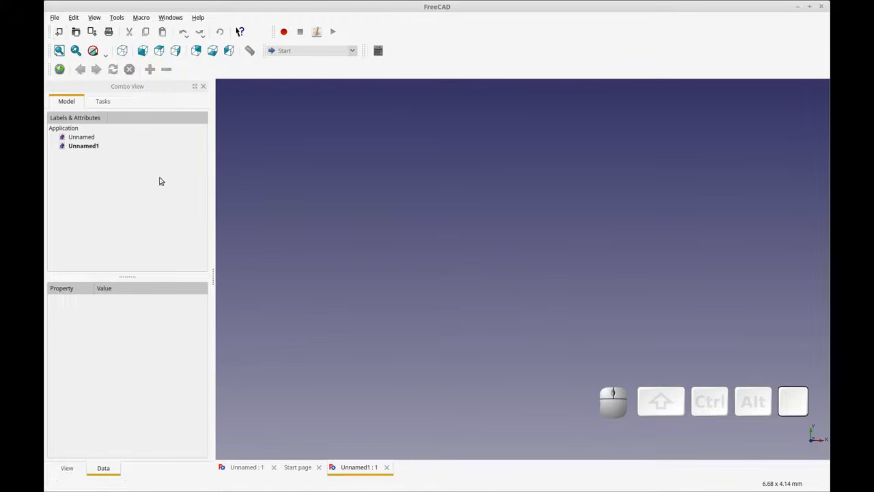
{"action": "left_click", "coordinate": [80, 148]}
{"action": "left_click", "coordinate": [80, 148]}
{"action": "left_click", "coordinate": [386, 467]}
Close the start page, keep the empty Unnamed document active and switch to the Part Design workbench.
{"action": "left_click", "coordinate": [247, 467]}
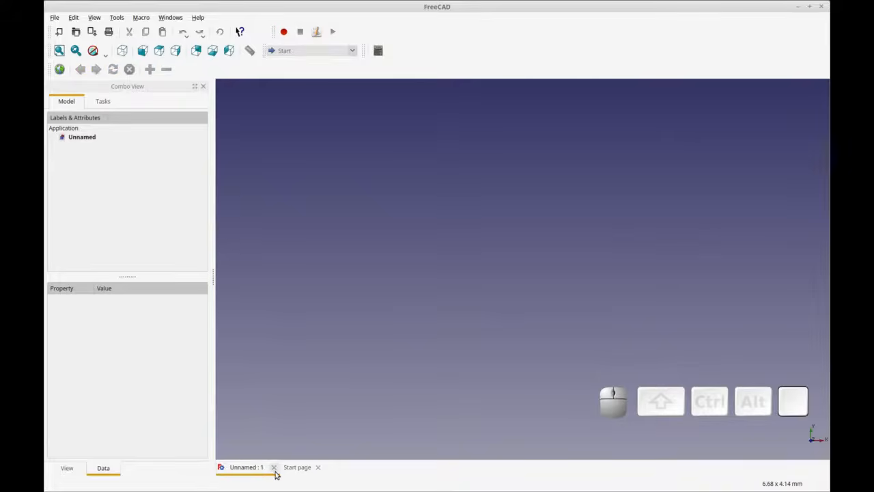
{"action": "left_click", "coordinate": [317, 468]}
{"action": "left_click", "coordinate": [78, 139]}
{"action": "left_click", "coordinate": [353, 53]}
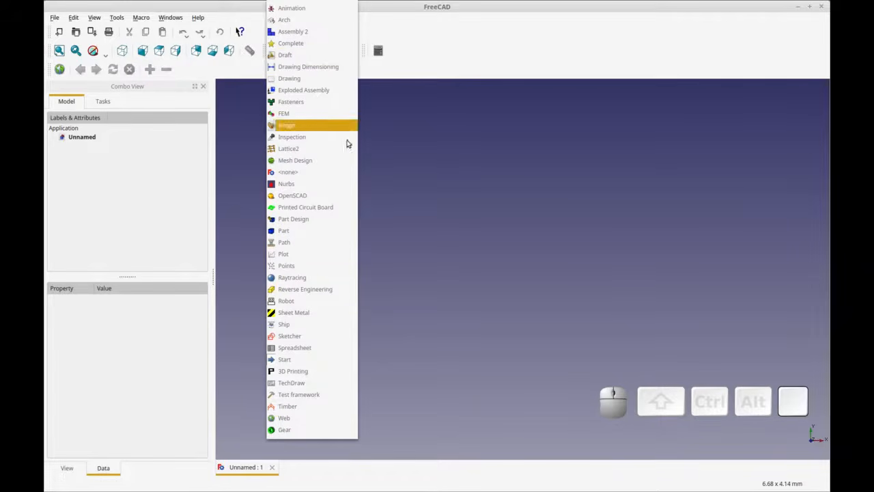
{"action": "left_click", "coordinate": [339, 225]}
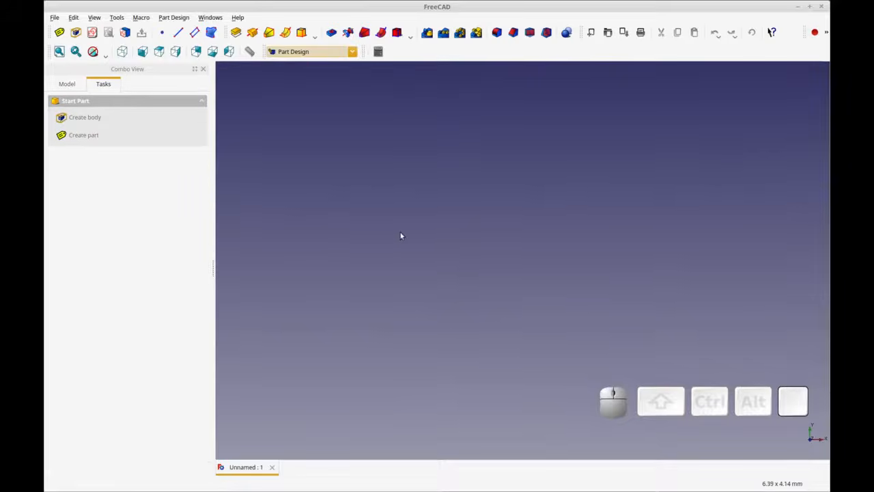
Create a new body and start a sketch in it on the XY base plane.
{"action": "left_click", "coordinate": [76, 33]}
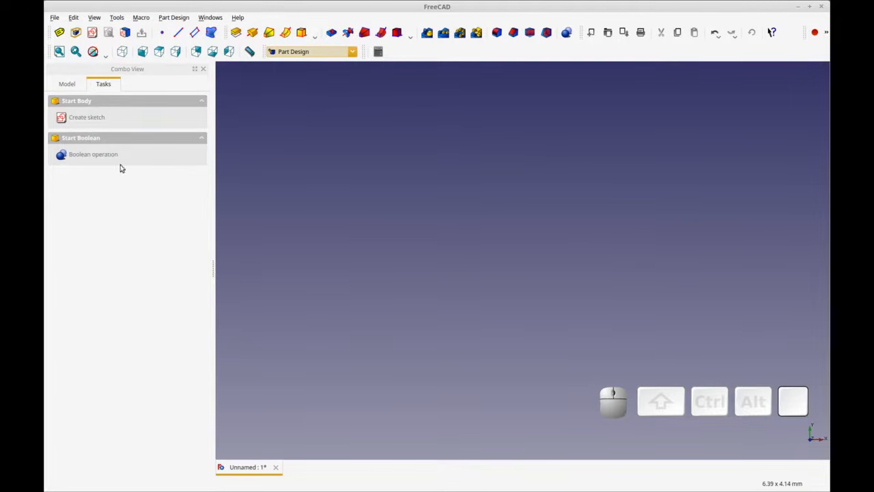
{"action": "left_click", "coordinate": [73, 86]}
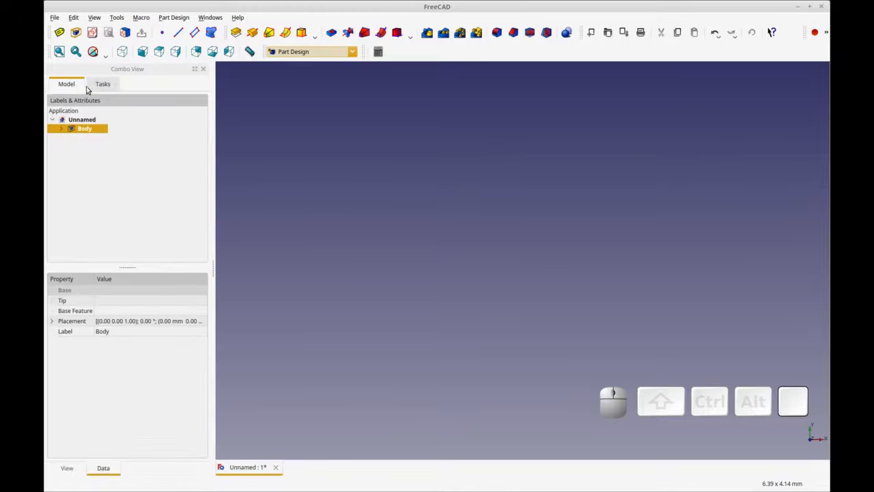
{"action": "left_click", "coordinate": [101, 84]}
{"action": "left_click", "coordinate": [90, 120]}
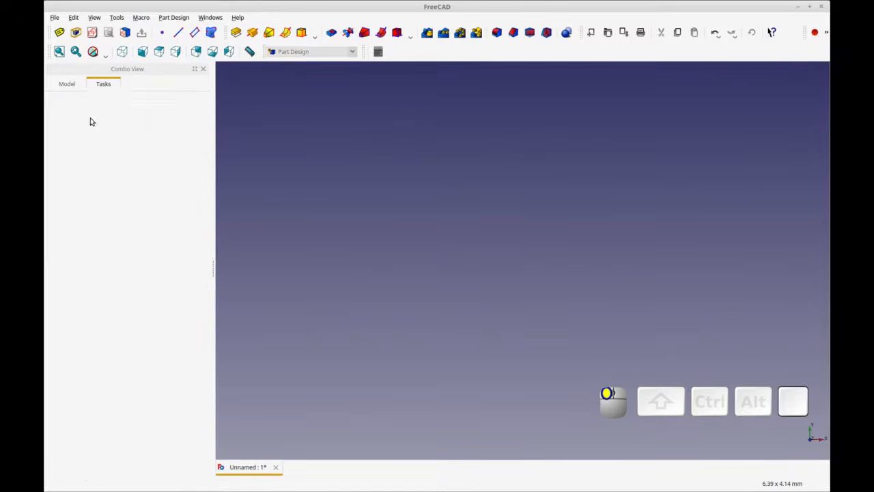
{"action": "left_click", "coordinate": [103, 151]}
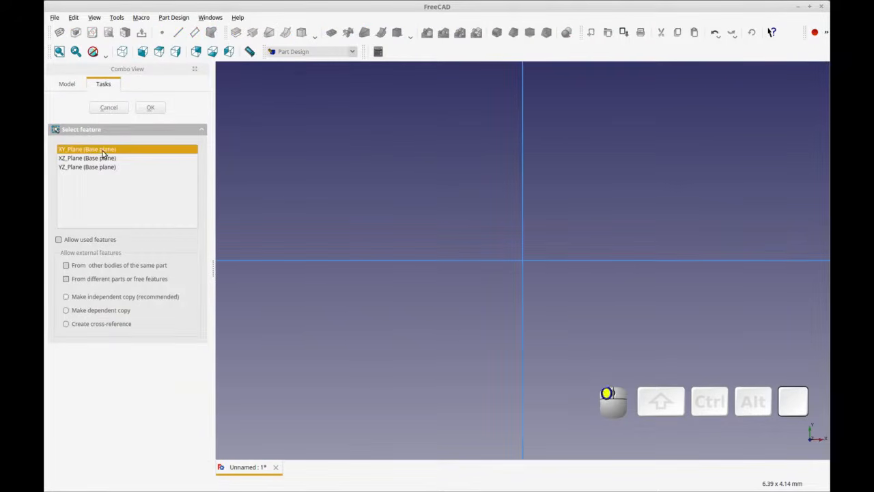
{"action": "left_click", "coordinate": [147, 110]}
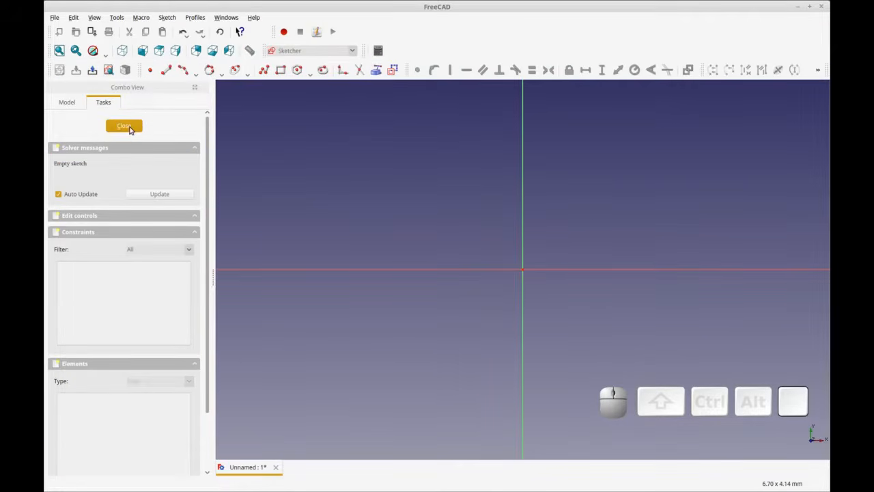
Leave the empty sketch and reopen it for editing from under the body in the model tree.
{"action": "left_click", "coordinate": [68, 102]}
{"action": "left_click", "coordinate": [62, 147]}
{"action": "double_click", "coordinate": [82, 166]}
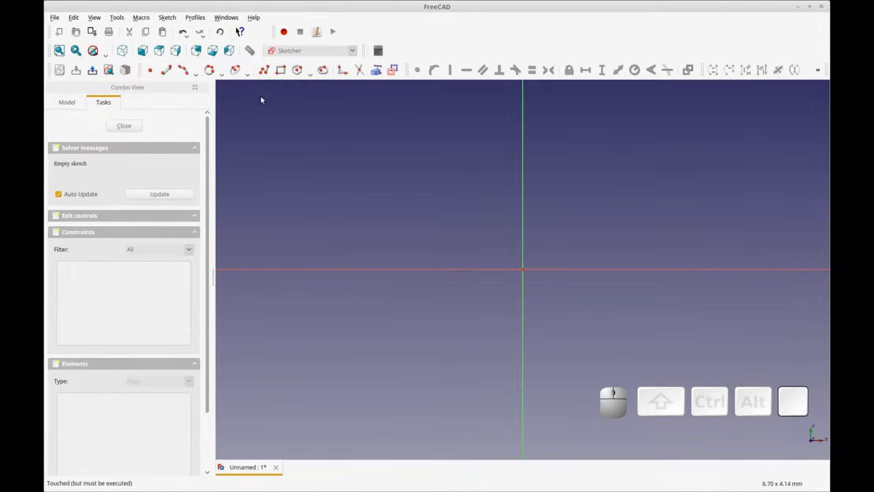
Draw a slanted line and a vertical line crossing the horizontal axis on the negative-X side, and nudge the vertical line slightly down.
{"action": "left_click", "coordinate": [167, 72]}
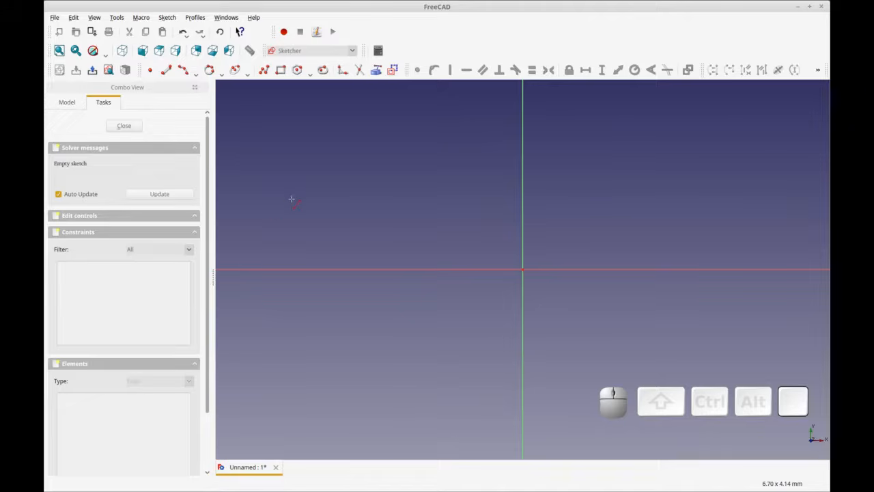
{"action": "left_click", "coordinate": [271, 212]}
{"action": "left_click", "coordinate": [341, 288]}
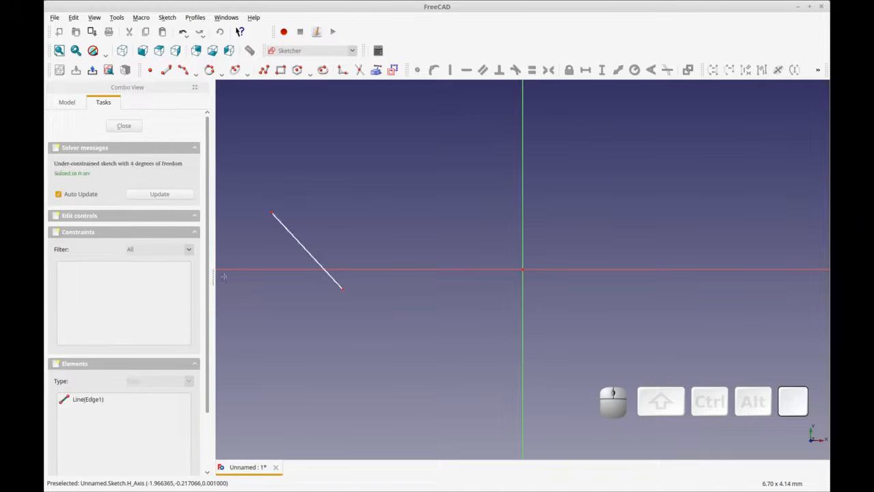
{"action": "left_click", "coordinate": [372, 225]}
{"action": "left_click", "coordinate": [372, 299]}
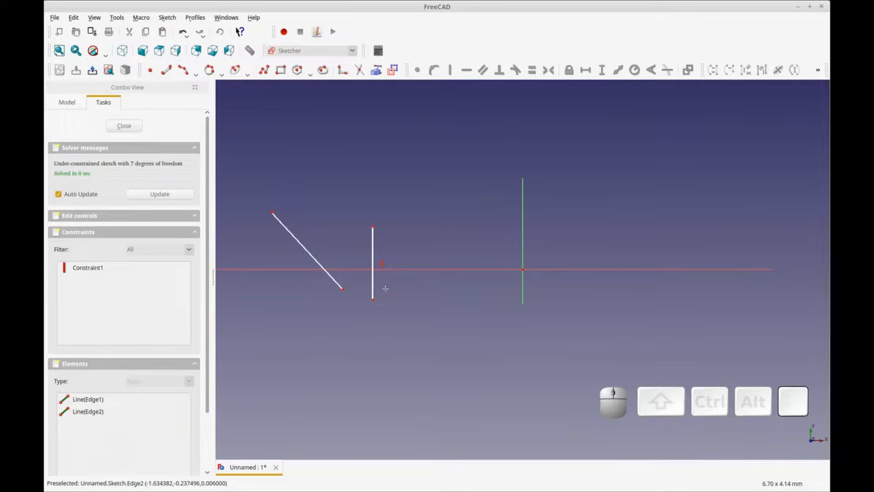
{"action": "left_click_drag", "start_coordinate": [375, 295], "coordinate": [378, 301]}
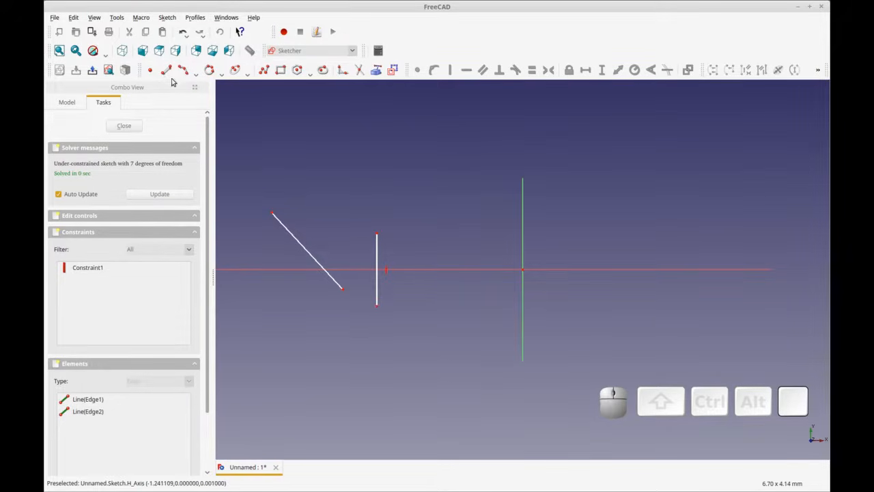
Draw a horizontal line above the vertical line and shift it slightly up and toward negative X.
{"action": "left_click", "coordinate": [374, 203]}
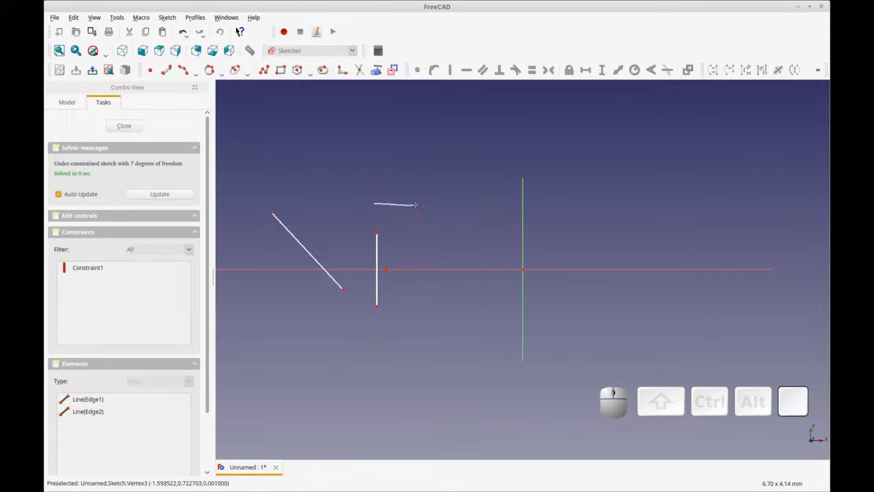
{"action": "left_click", "coordinate": [456, 205]}
{"action": "left_click_drag", "start_coordinate": [453, 205], "coordinate": [430, 192]}
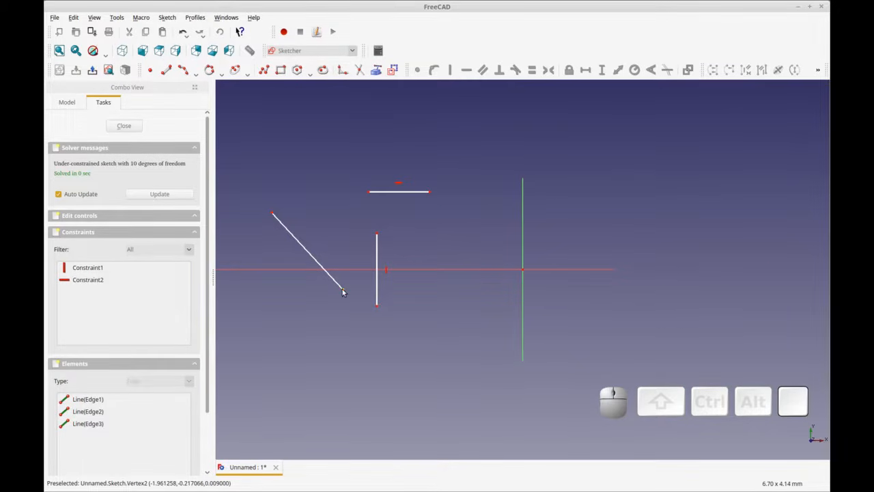
Pull the slanted line's lower endpoint downward and move the horizontal and vertical lines closer to it.
{"action": "left_click_drag", "start_coordinate": [343, 292], "coordinate": [328, 312]}
{"action": "left_click_drag", "start_coordinate": [380, 191], "coordinate": [321, 189]}
{"action": "left_click_drag", "start_coordinate": [378, 257], "coordinate": [345, 236]}
Draw a short vertical line upward from the end of the horizontal line farthest from the origin, joined to that endpoint.
{"action": "left_click", "coordinate": [166, 70]}
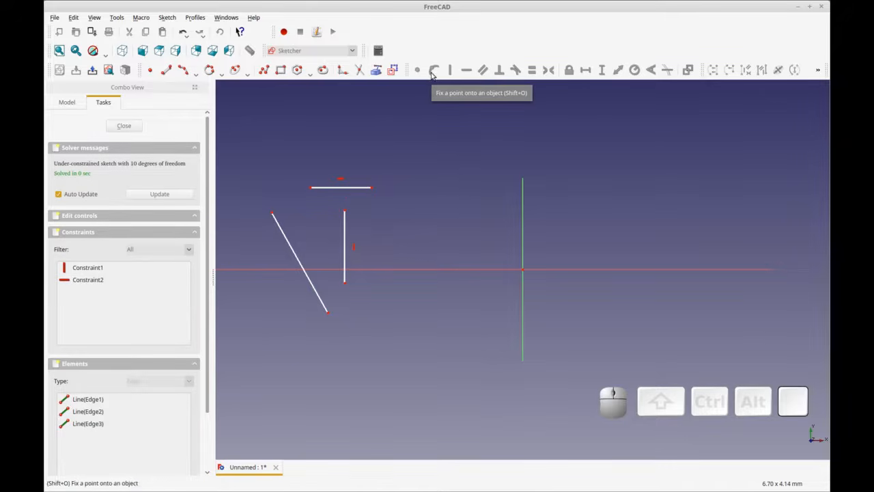
{"action": "left_click", "coordinate": [310, 187]}
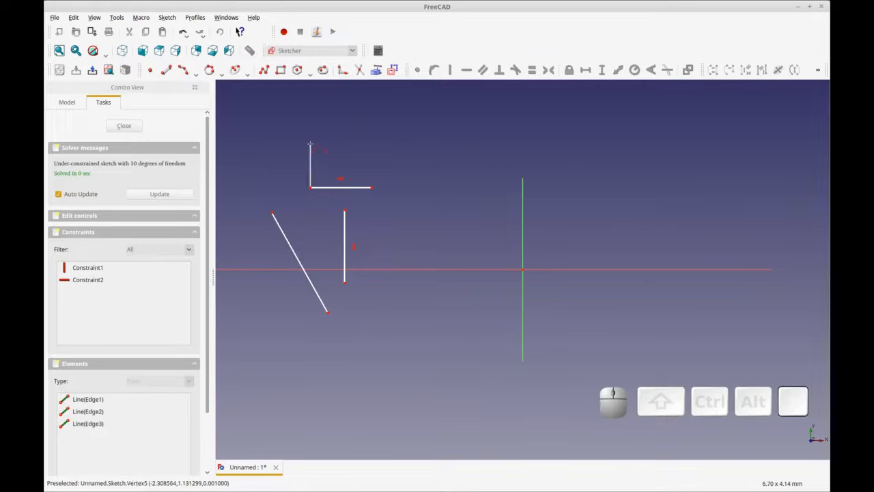
{"action": "left_click", "coordinate": [310, 145]}
{"action": "right_click", "coordinate": [309, 194]}
Move the joined L-shaped lines, the slanted line and the separate vertical line farther toward negative X, and close the sketch.
{"action": "left_click_drag", "start_coordinate": [323, 187], "coordinate": [286, 193]}
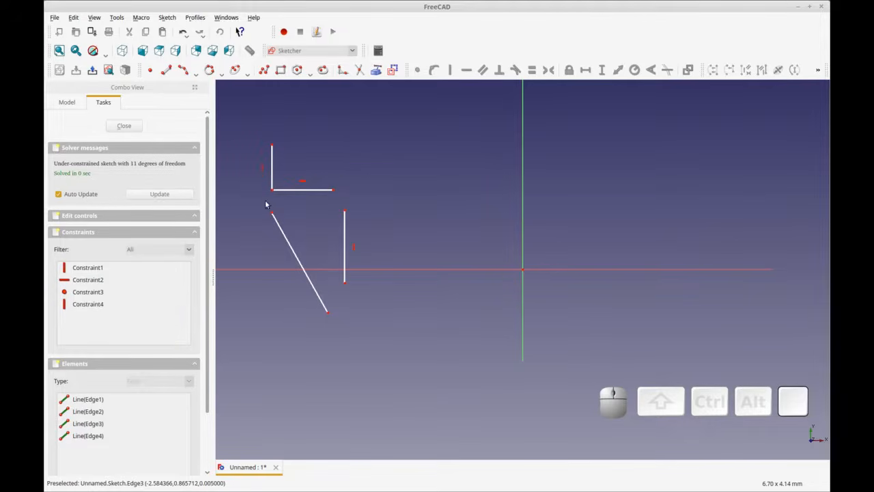
{"action": "left_click_drag", "start_coordinate": [295, 261], "coordinate": [271, 262]}
{"action": "left_click_drag", "start_coordinate": [346, 240], "coordinate": [323, 247]}
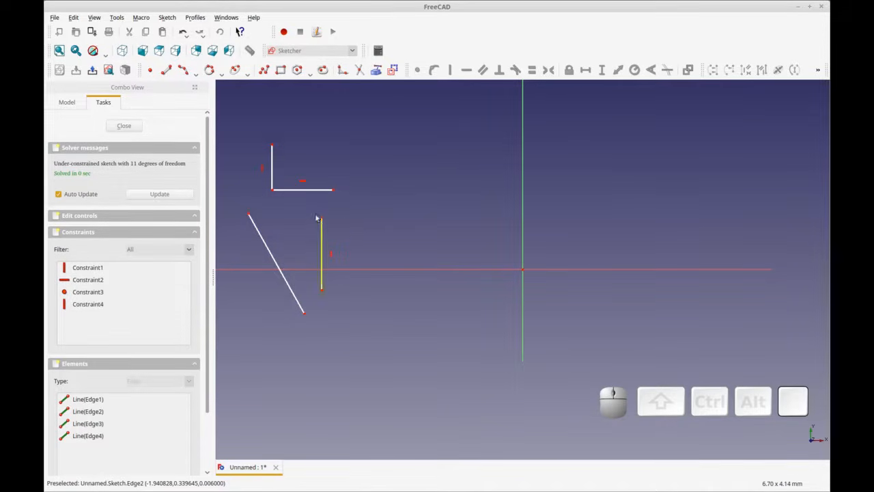
{"action": "left_click", "coordinate": [124, 126]}
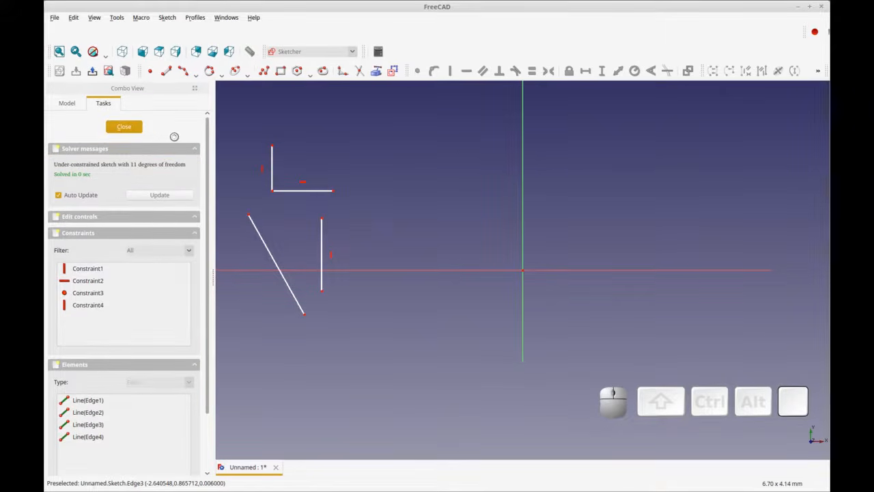
Review the available navigation styles for the 3D view and keep the current one.
{"action": "right_click", "coordinate": [445, 191]}
{"action": "mouse_move", "coordinate": [459, 195]}
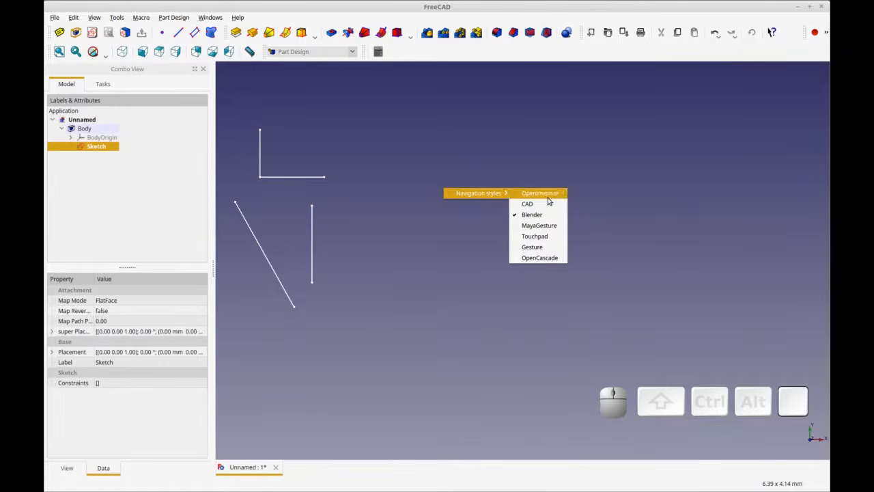
{"action": "left_click", "coordinate": [465, 247]}
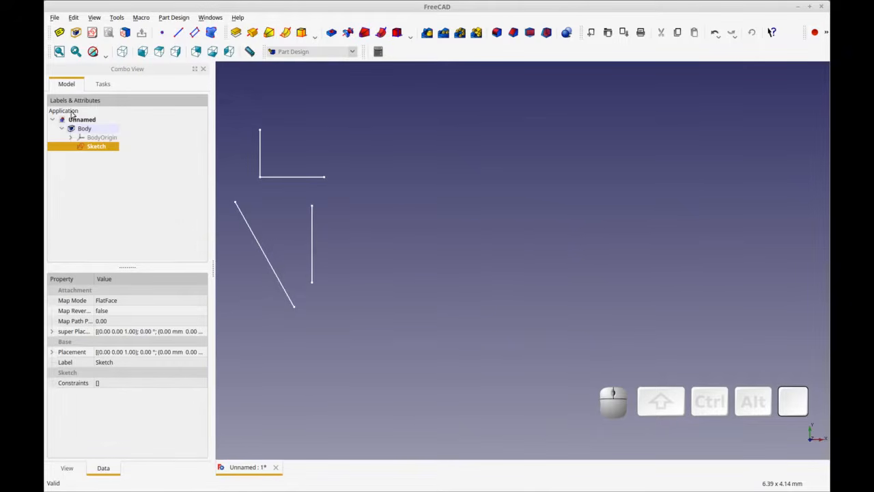
Reopen the body's sketch for editing.
{"action": "left_click", "coordinate": [103, 85]}
{"action": "left_click", "coordinate": [75, 86]}
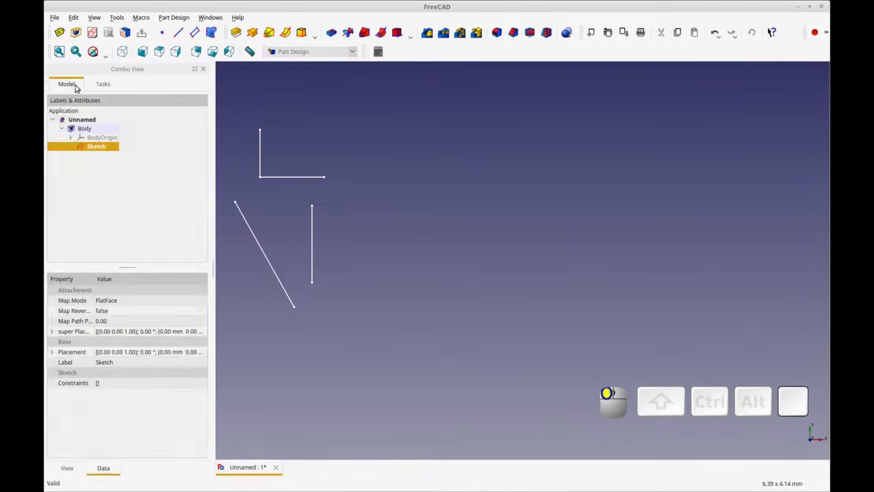
{"action": "double_click", "coordinate": [103, 146]}
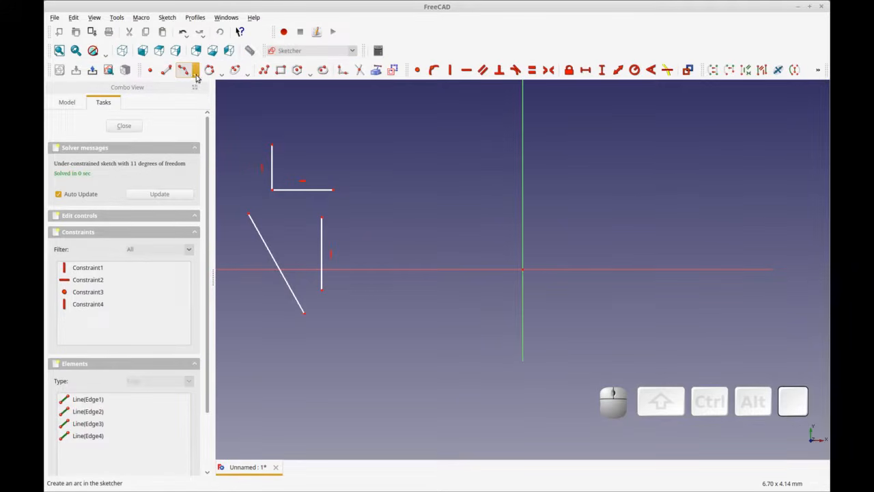
Draw a short arc by center and end points, centered on the upper endpoint of the separate vertical line.
{"action": "left_click", "coordinate": [195, 74]}
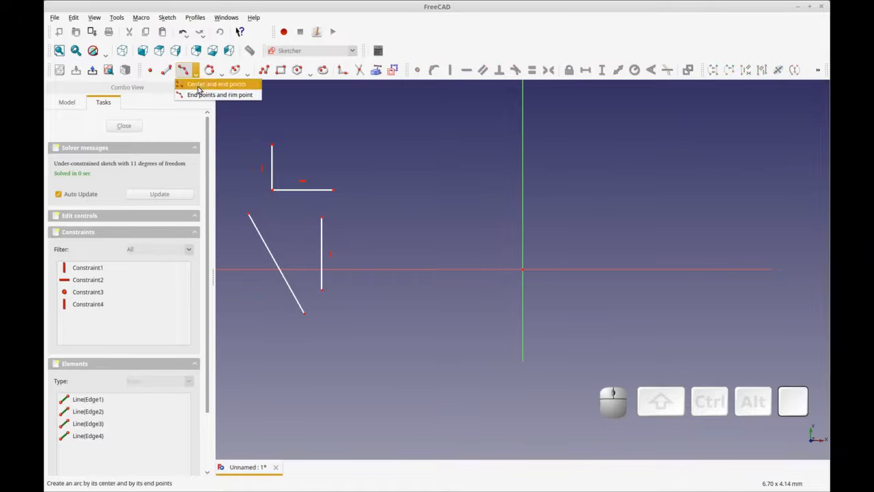
{"action": "left_click", "coordinate": [196, 88]}
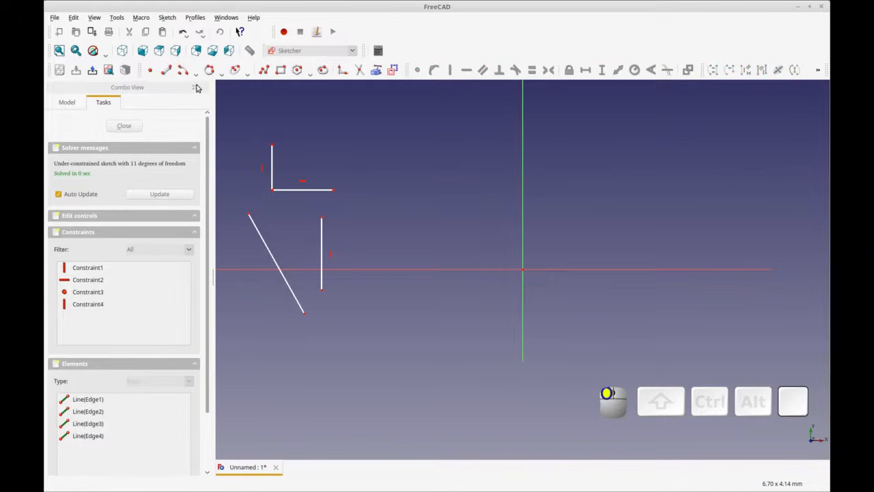
{"action": "left_click", "coordinate": [321, 217]}
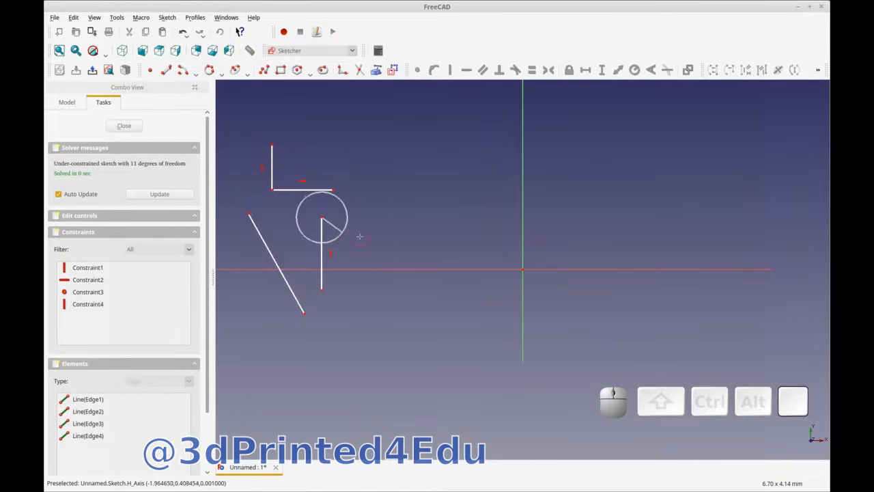
{"action": "left_click", "coordinate": [374, 220]}
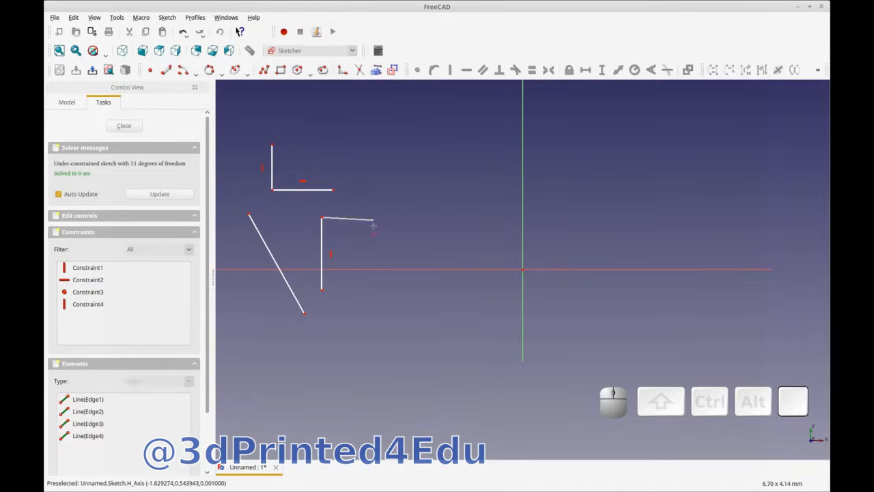
{"action": "left_click", "coordinate": [383, 162]}
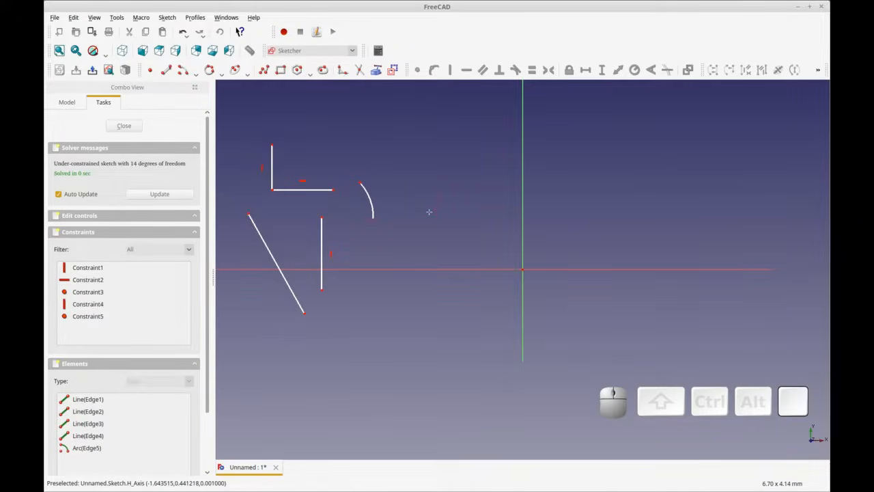
{"action": "right_click", "coordinate": [383, 140]}
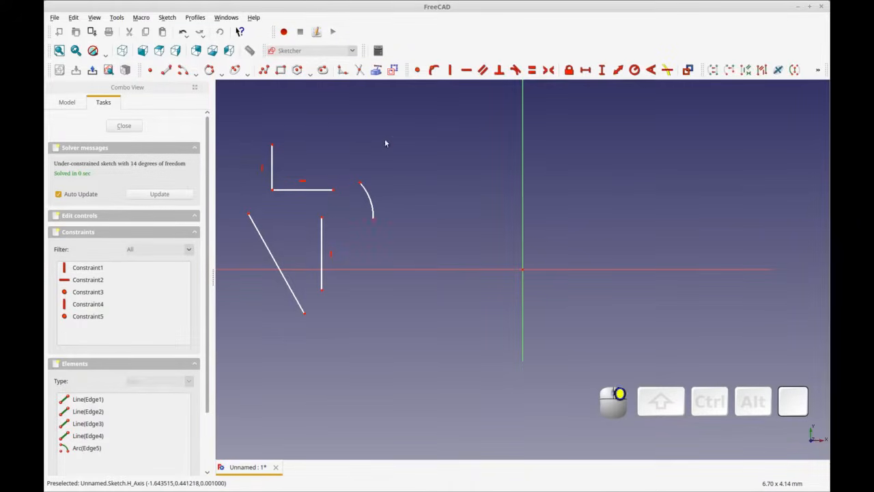
Draw a circle by center and rim point, centered on the sketch origin with its rim point on the horizontal axis, and select it.
{"action": "left_click", "coordinate": [221, 71]}
{"action": "left_click", "coordinate": [228, 86]}
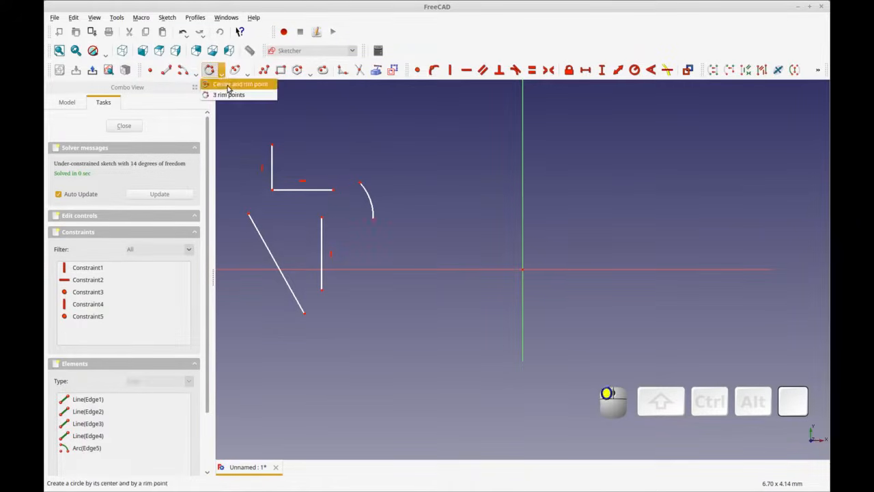
{"action": "left_click", "coordinate": [524, 273]}
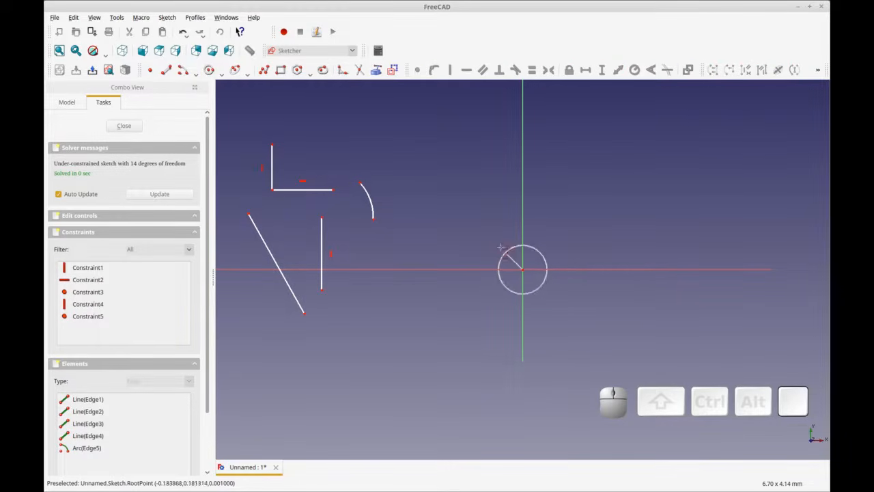
{"action": "left_click", "coordinate": [441, 270]}
{"action": "right_click", "coordinate": [392, 302]}
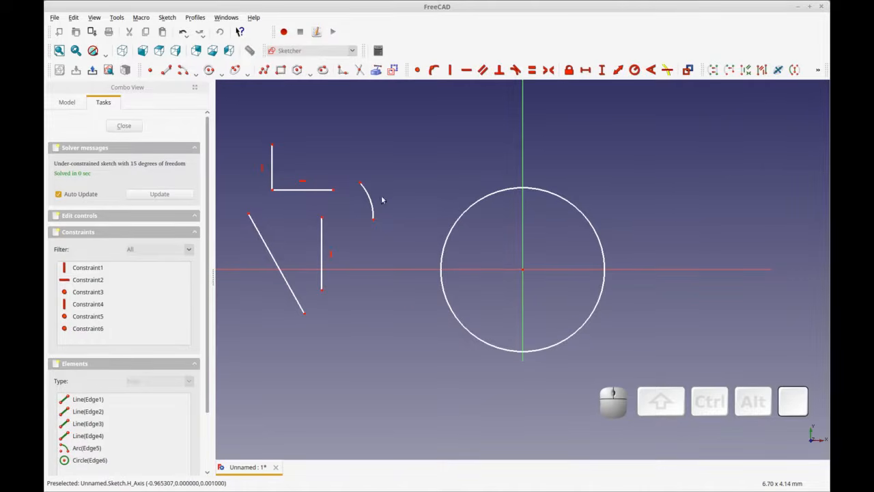
{"action": "left_click", "coordinate": [444, 242]}
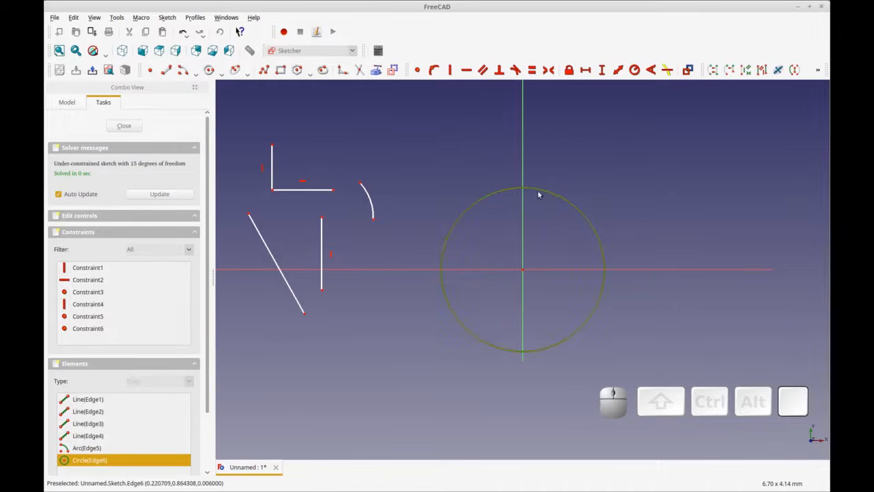
Add a radius constraint to the circle centered on the sketch origin and set its radius to 2 mm.
{"action": "left_click", "coordinate": [635, 71]}
{"action": "left_click", "coordinate": [503, 206]}
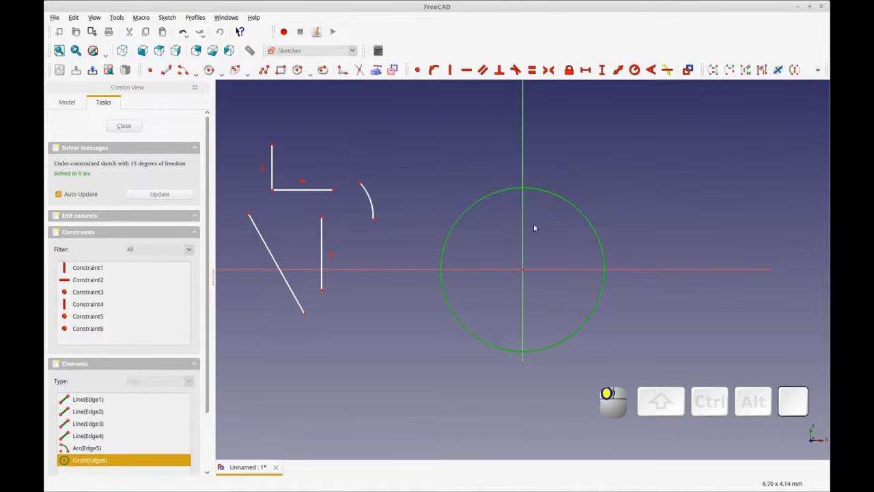
{"action": "left_click", "coordinate": [532, 226]}
{"action": "left_click", "coordinate": [596, 227]}
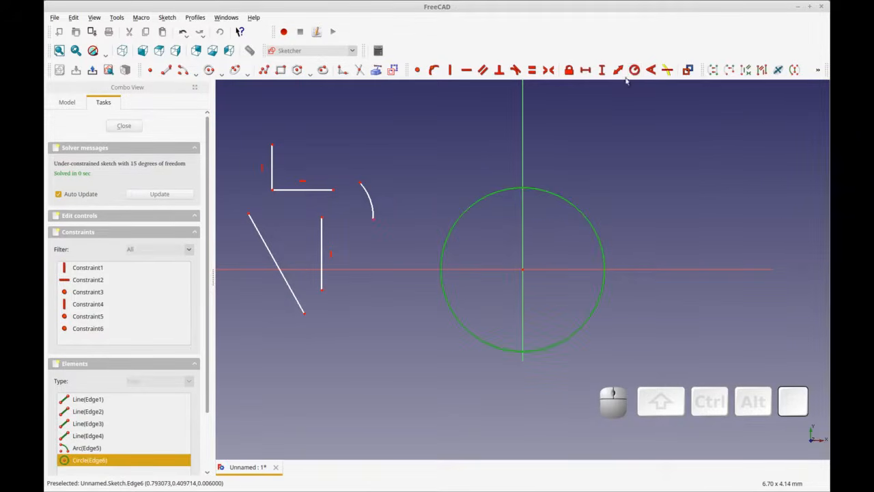
{"action": "left_click", "coordinate": [635, 71]}
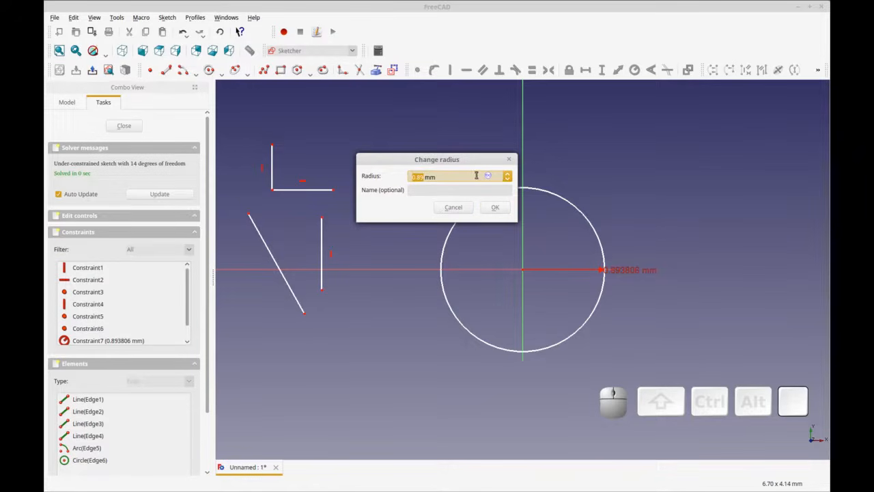
{"action": "type", "text": "2"}
{"action": "key", "text": "Return"}
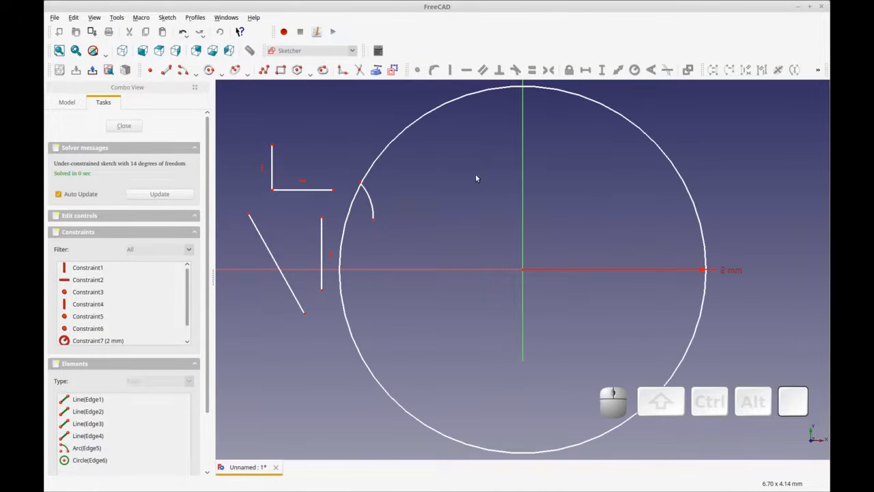
Reposition the circle's radius dimension to point diagonally up and right, and set the radius to 1 mm.
{"action": "left_click_drag", "start_coordinate": [736, 271], "coordinate": [614, 207]}
{"action": "double_click", "coordinate": [615, 206]}
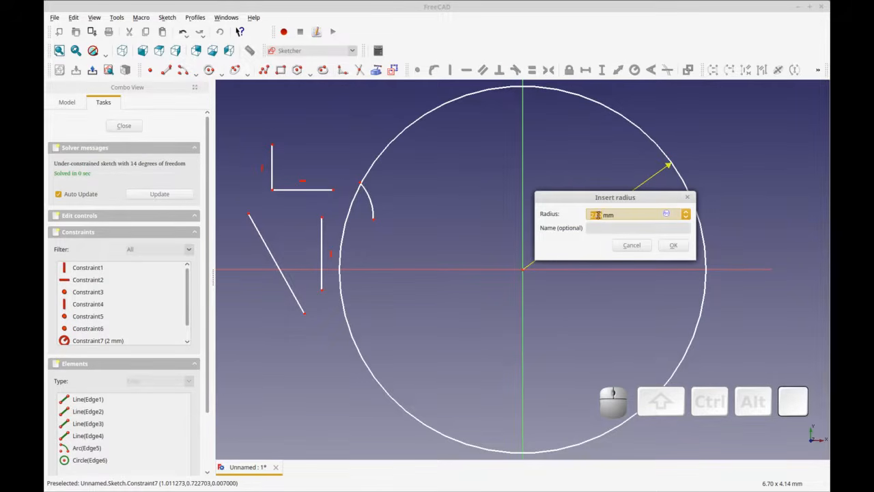
{"action": "left_click", "coordinate": [673, 246]}
{"action": "left_click", "coordinate": [612, 209]}
{"action": "double_click", "coordinate": [613, 209]}
{"action": "type", "text": "4"}
{"action": "key", "text": "BackSpace"}
{"action": "type", "text": "1"}
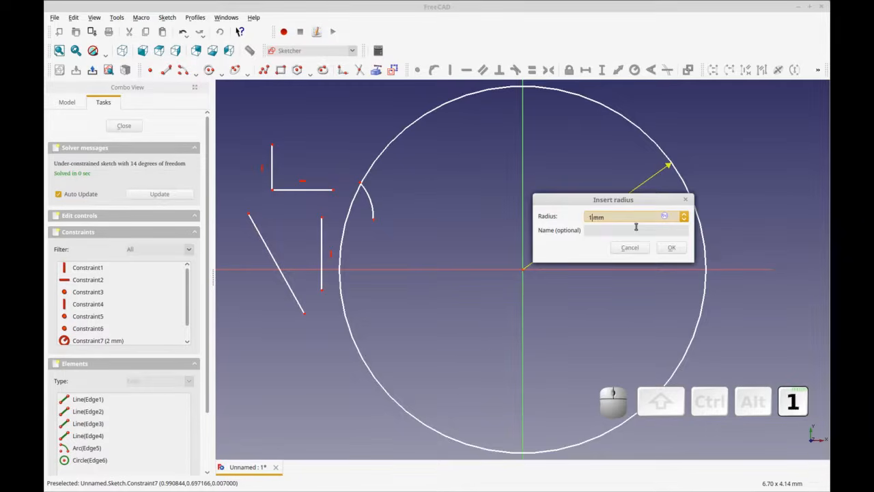
{"action": "key", "text": "Return"}
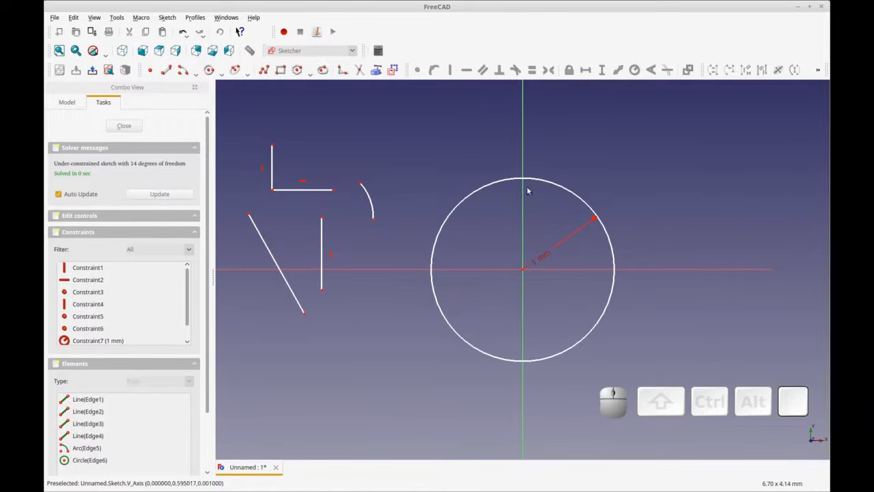
Move the short arc up and to the right, and shift the circle's radius label outward along its dimension line.
{"action": "mouse_move", "coordinate": [377, 214]}
{"action": "left_mouse_down"}
{"action": "mouse_move", "coordinate": [390, 266]}
{"action": "mouse_move", "coordinate": [391, 225]}
{"action": "mouse_move", "coordinate": [408, 221]}
{"action": "mouse_move", "coordinate": [384, 262]}
{"action": "mouse_move", "coordinate": [448, 203]}
{"action": "mouse_move", "coordinate": [409, 199]}
{"action": "mouse_move", "coordinate": [456, 172]}
{"action": "mouse_move", "coordinate": [448, 176]}
{"action": "mouse_move", "coordinate": [453, 183]}
{"action": "mouse_move", "coordinate": [409, 191]}
{"action": "left_mouse_up"}
{"action": "scroll", "coordinate": [471, 233], "scroll_direction": "down", "scroll_amount": 2}
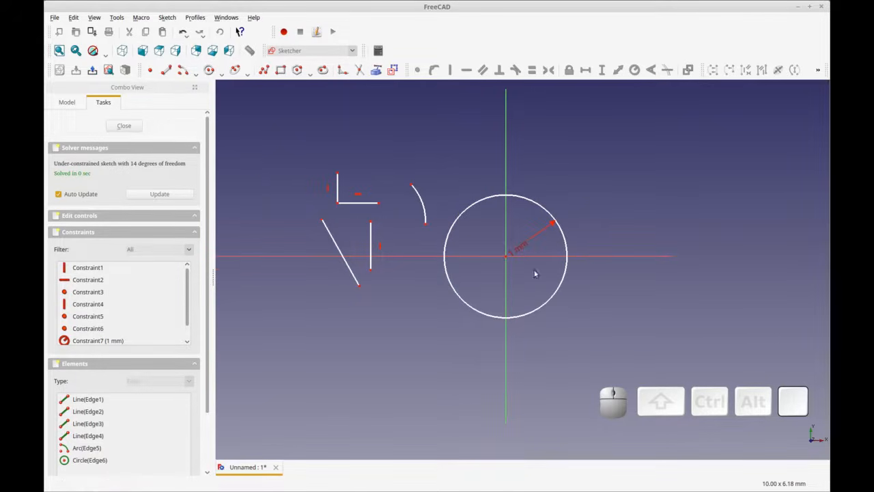
{"action": "left_click_drag", "start_coordinate": [518, 254], "coordinate": [534, 239]}
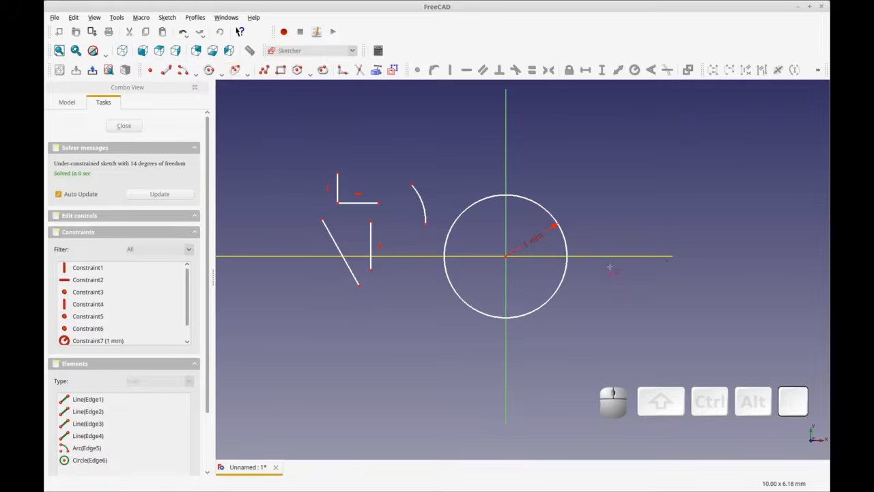
Draw an upright ellipse by center on the horizontal axis, right of the circle, and move it slightly closer to the circle.
{"action": "left_click", "coordinate": [648, 257]}
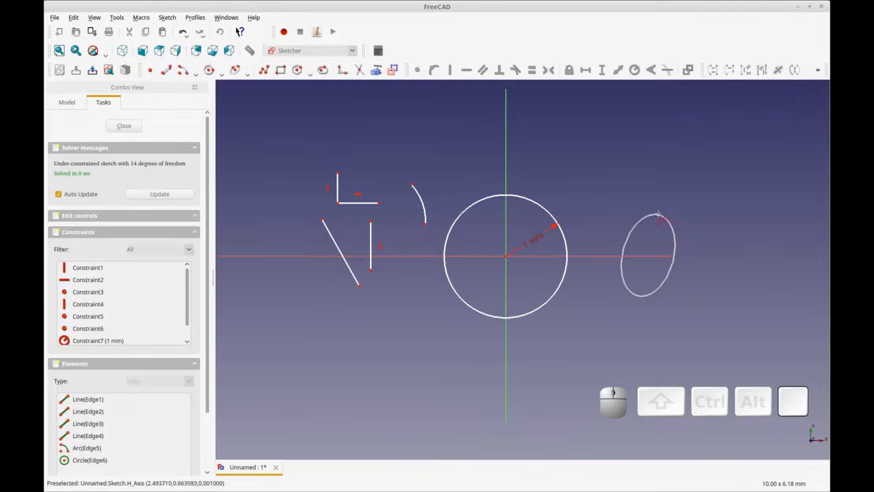
{"action": "left_click", "coordinate": [644, 194]}
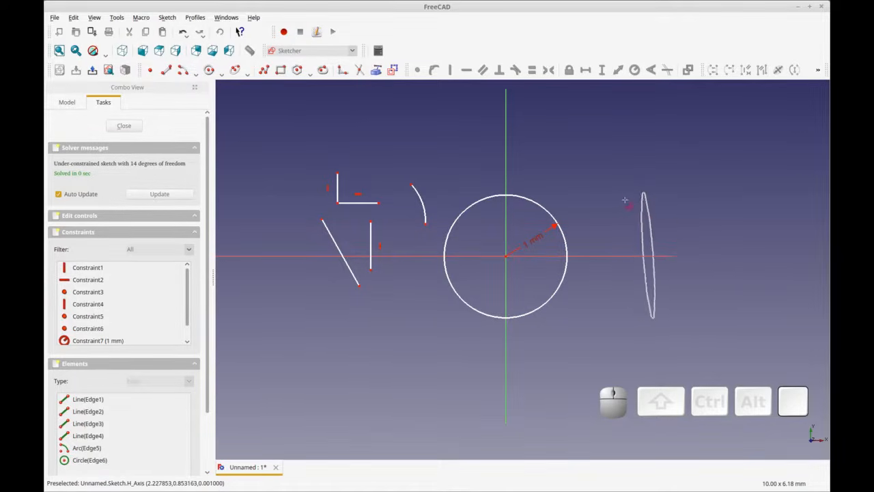
{"action": "left_click", "coordinate": [616, 203]}
{"action": "right_click", "coordinate": [602, 296]}
{"action": "left_click_drag", "start_coordinate": [674, 296], "coordinate": [624, 281]}
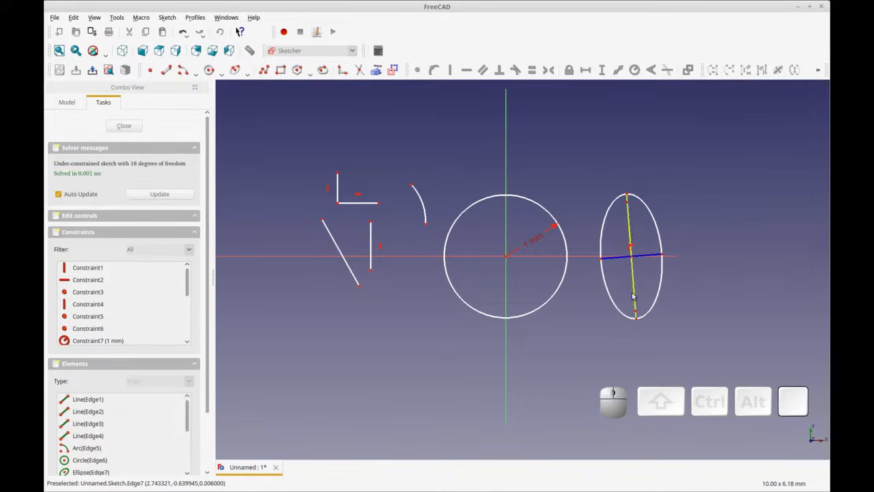
Constrain the vertical distance between the ellipse's two foci to 3.77 mm and move the dimension just outside the ellipse.
{"action": "left_click", "coordinate": [627, 202]}
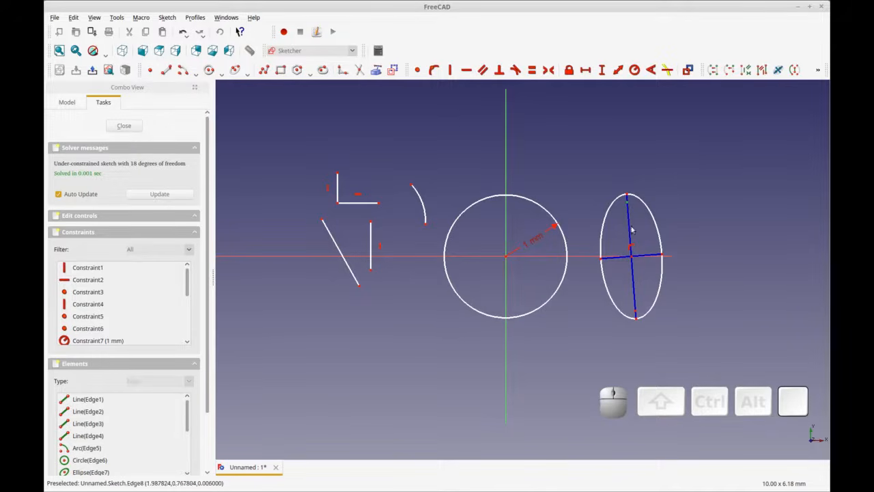
{"action": "left_click", "coordinate": [635, 315]}
{"action": "left_click", "coordinate": [603, 74]}
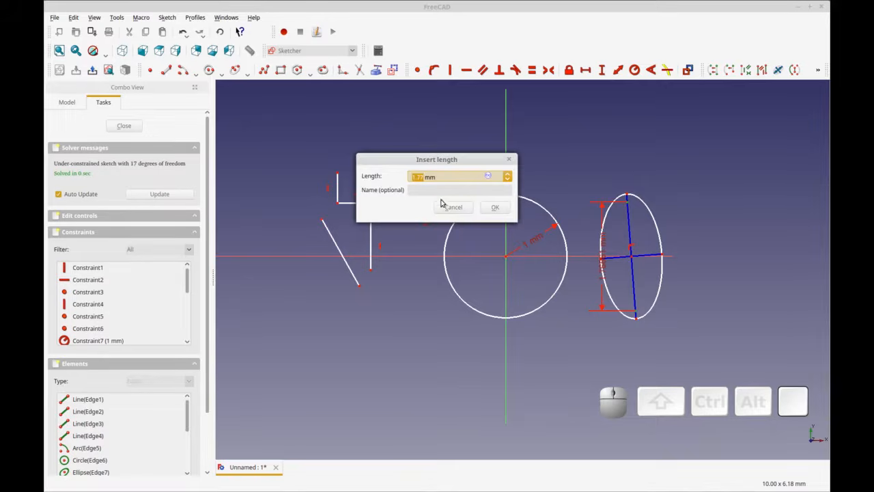
{"action": "left_click", "coordinate": [507, 176]}
{"action": "left_click", "coordinate": [507, 175]}
{"action": "left_click", "coordinate": [507, 176]}
{"action": "left_click", "coordinate": [507, 175]}
{"action": "left_click", "coordinate": [507, 179]}
{"action": "left_click", "coordinate": [507, 179]}
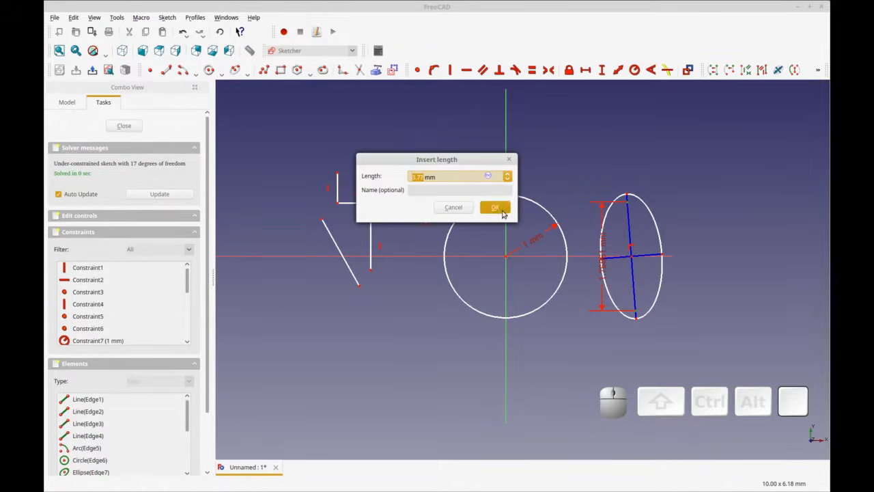
{"action": "left_click", "coordinate": [497, 208]}
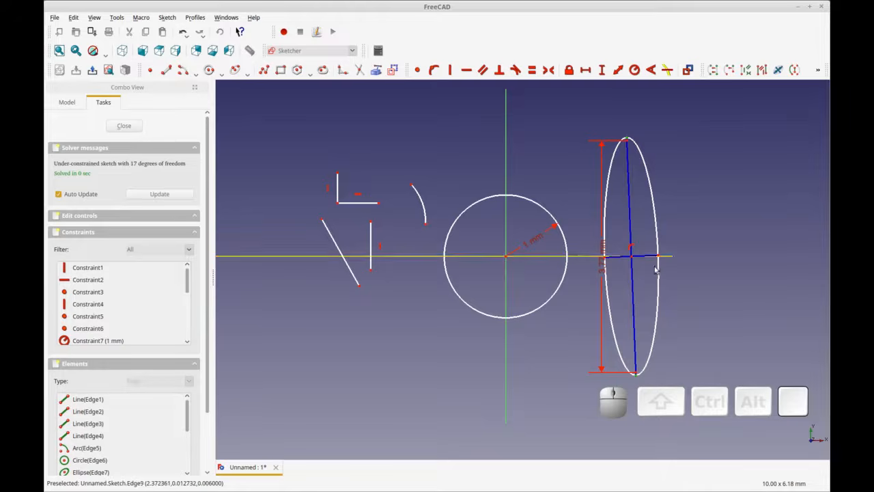
{"action": "left_click_drag", "start_coordinate": [601, 256], "coordinate": [589, 252]}
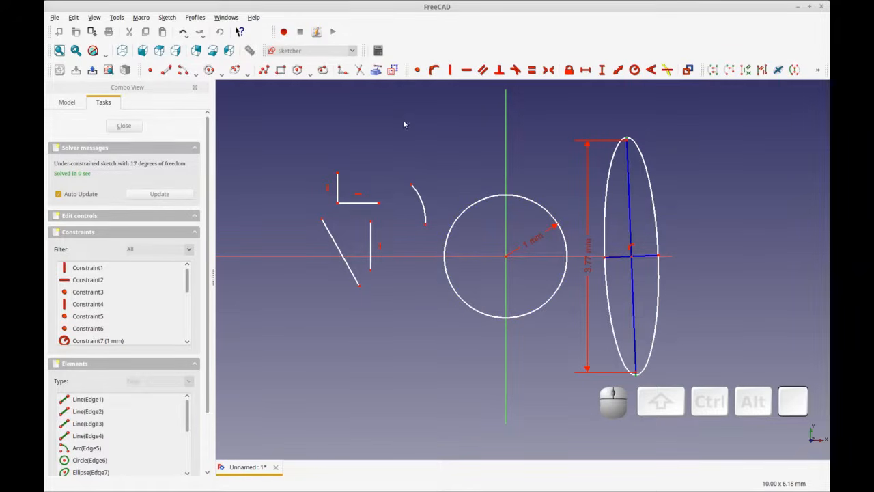
Draw a closed, irregular five-sided polyline with one inward corner to the left of the existing lines.
{"action": "left_click", "coordinate": [263, 71]}
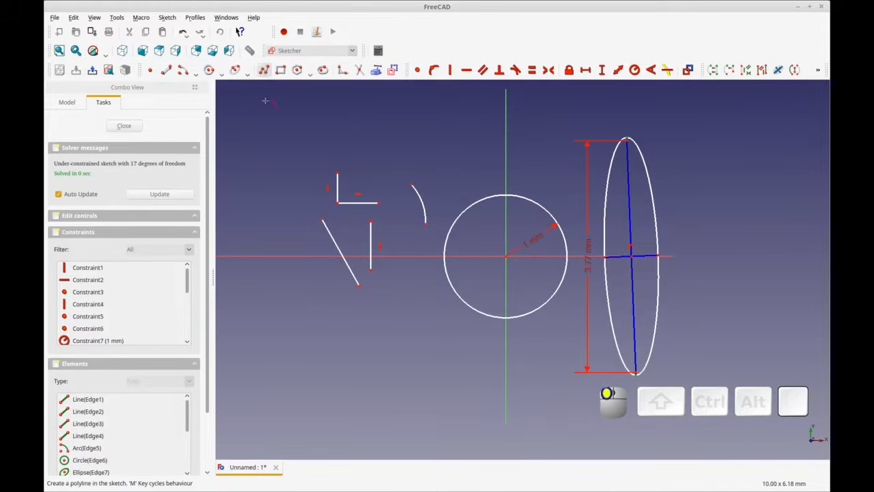
{"action": "left_click", "coordinate": [261, 155]}
{"action": "left_click", "coordinate": [221, 304]}
{"action": "left_click", "coordinate": [319, 347]}
{"action": "left_click", "coordinate": [270, 276]}
{"action": "left_click", "coordinate": [305, 230]}
{"action": "left_click", "coordinate": [260, 155]}
{"action": "right_click", "coordinate": [290, 195]}
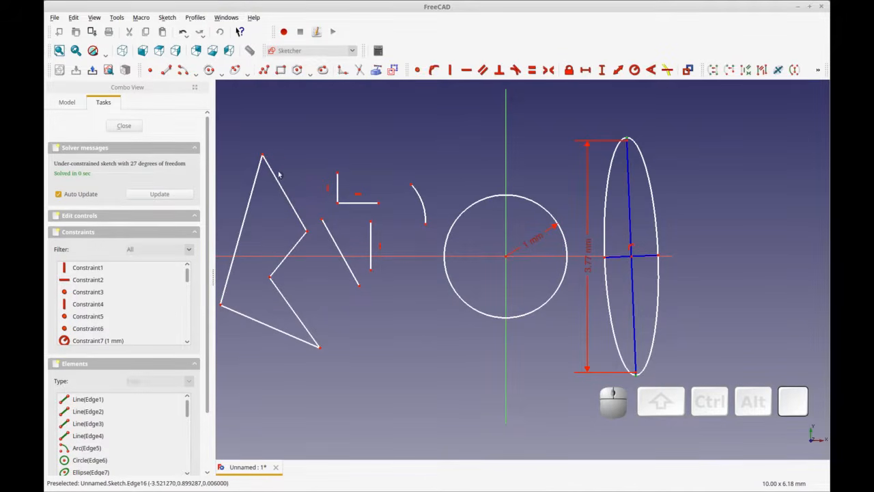
Draw a closed L-shaped polyline above the circle with horizontal and vertical edges, its short end lying on the vertical axis.
{"action": "left_click", "coordinate": [264, 69]}
{"action": "left_click", "coordinate": [437, 113]}
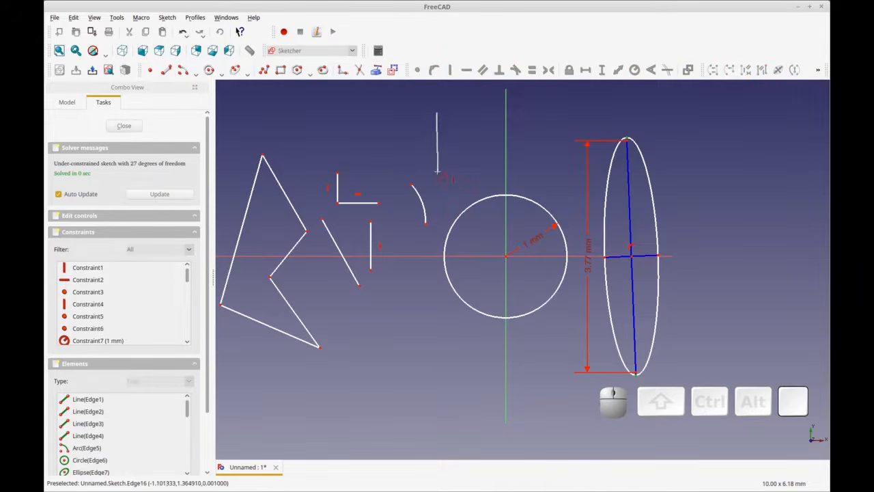
{"action": "left_click", "coordinate": [437, 172]}
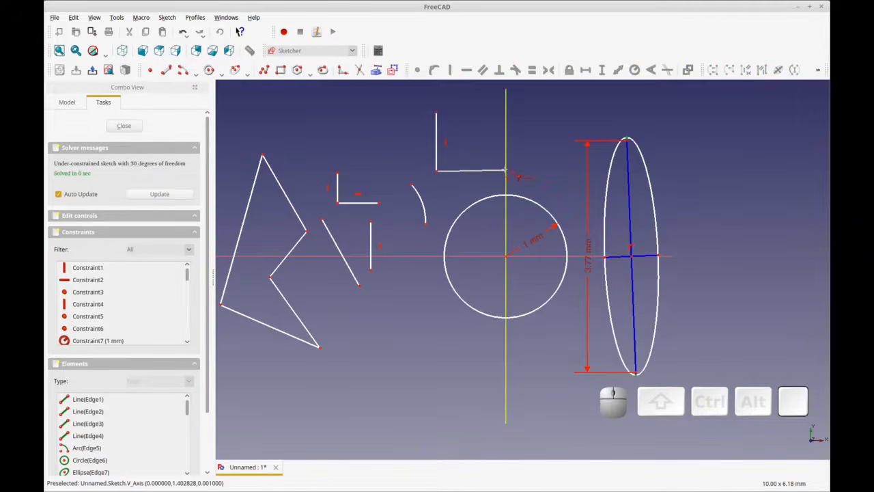
{"action": "left_click", "coordinate": [506, 172]}
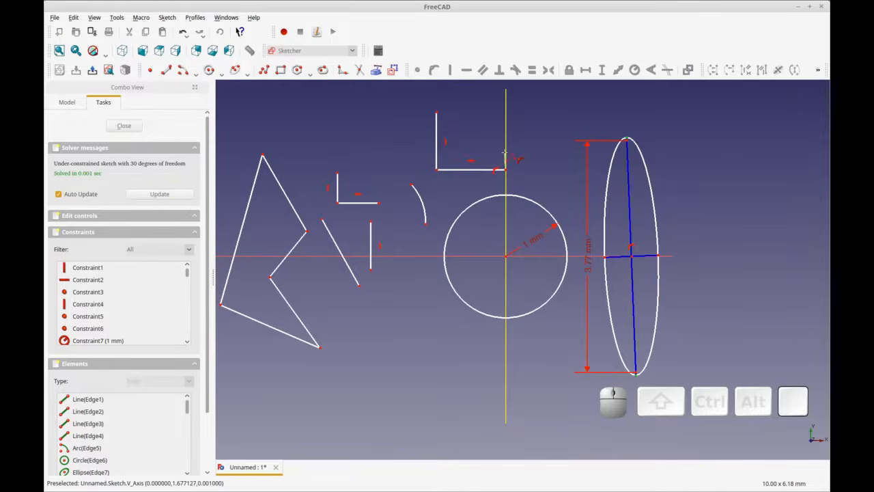
{"action": "left_click", "coordinate": [455, 151]}
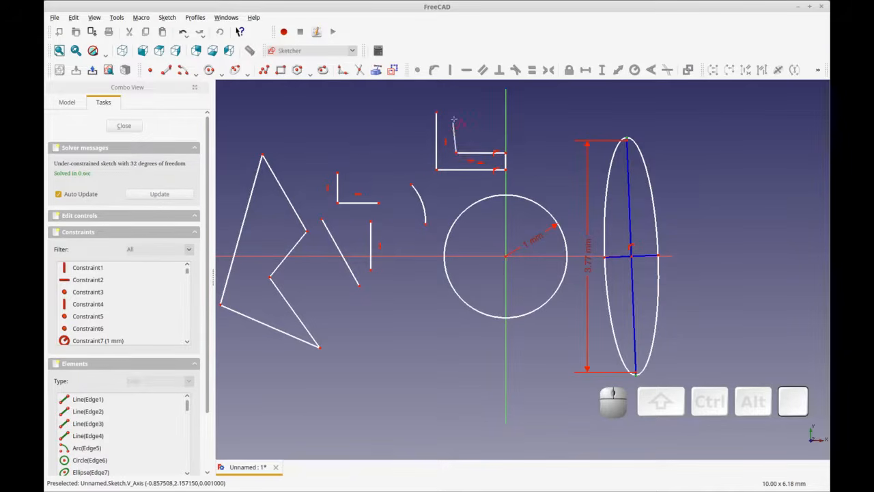
{"action": "left_click", "coordinate": [437, 112]}
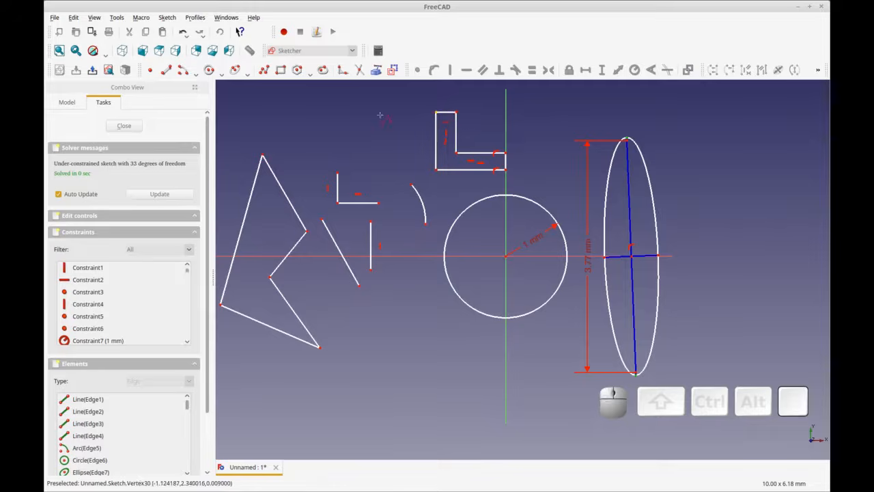
{"action": "right_click", "coordinate": [380, 124]}
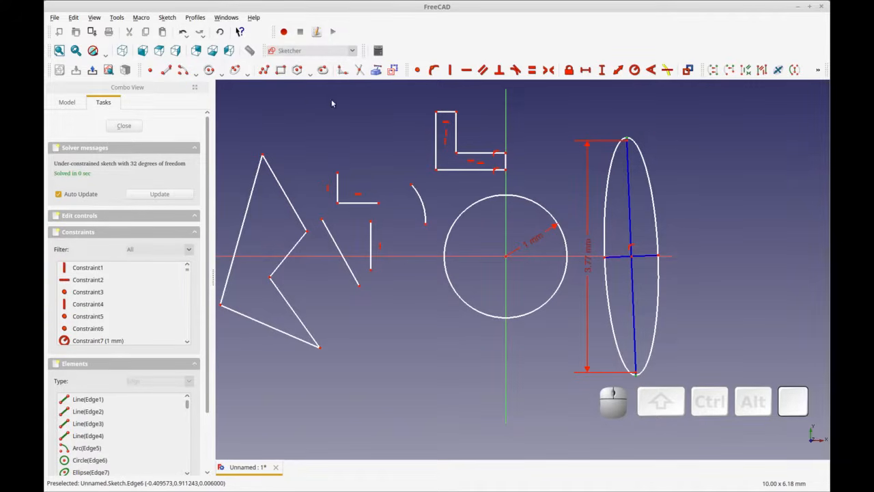
Draw a small rectangle to the upper right of the ellipse.
{"action": "left_click", "coordinate": [280, 71]}
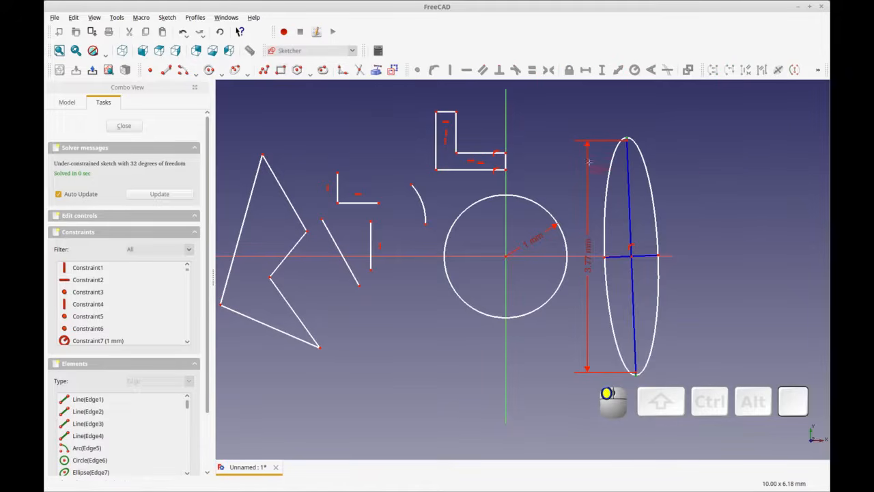
{"action": "left_click", "coordinate": [707, 133]}
{"action": "left_click", "coordinate": [765, 182]}
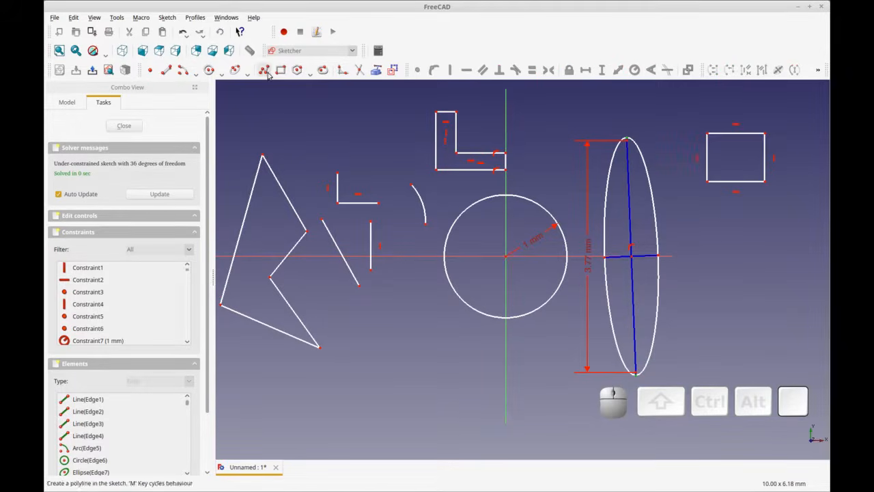
Draw a regular triangle by center and corner below the rectangle, with one corner pointing down.
{"action": "left_click", "coordinate": [309, 75]}
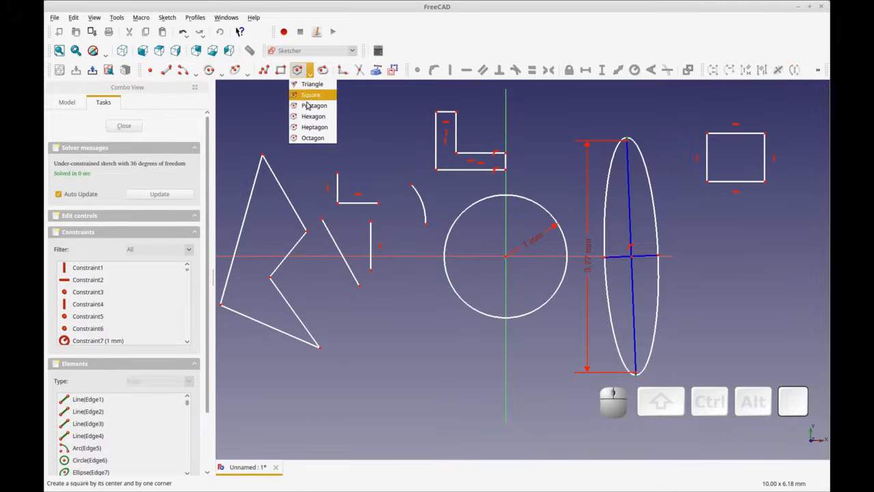
{"action": "left_click", "coordinate": [311, 85]}
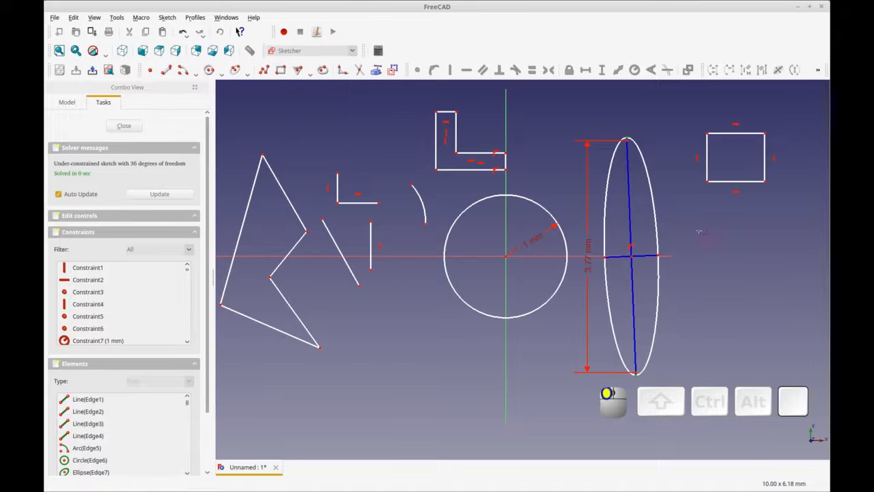
{"action": "left_click", "coordinate": [722, 236]}
{"action": "left_click", "coordinate": [718, 285]}
{"action": "right_click", "coordinate": [342, 104]}
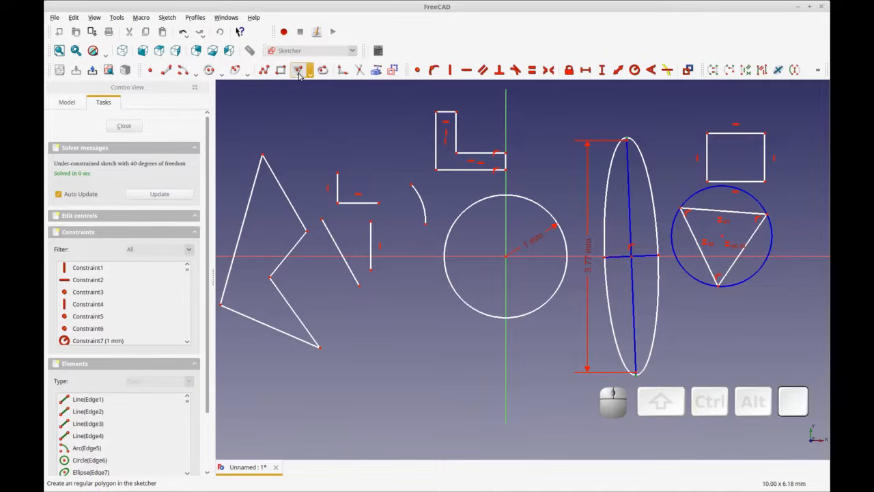
Draw a horizontal slot below the circle, to the left of the vertical axis.
{"action": "left_click", "coordinate": [323, 69]}
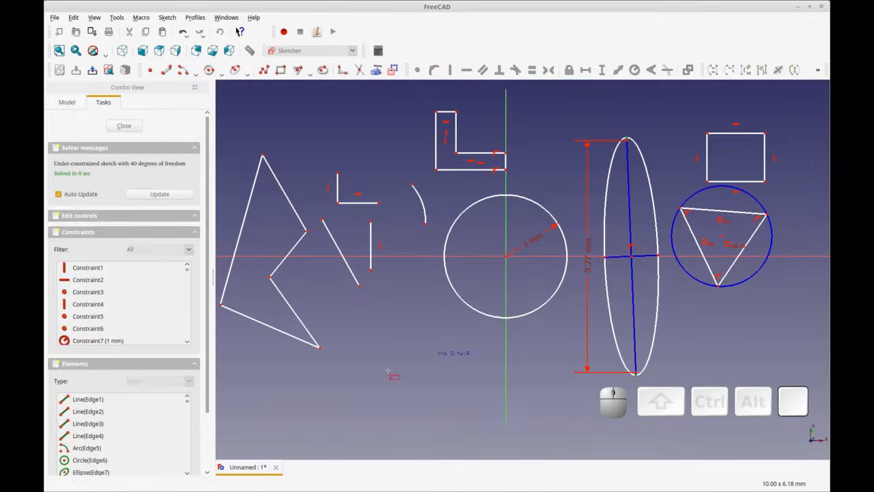
{"action": "left_click", "coordinate": [372, 356]}
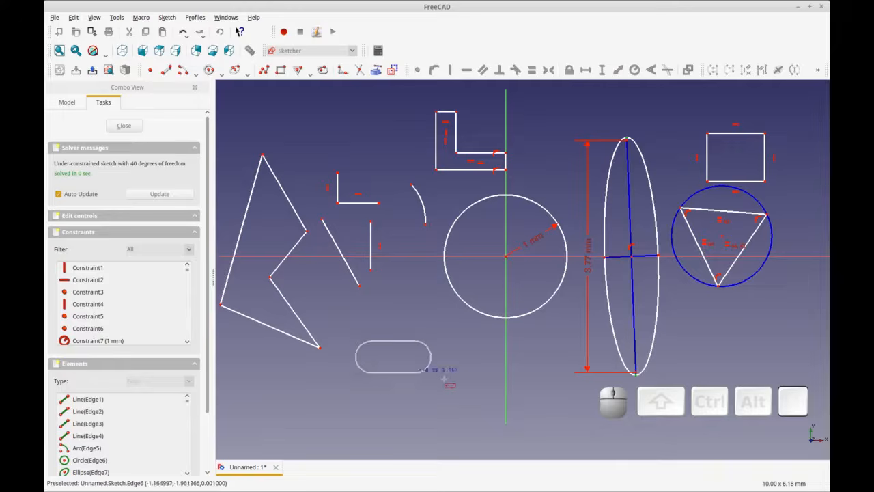
{"action": "left_click", "coordinate": [477, 381]}
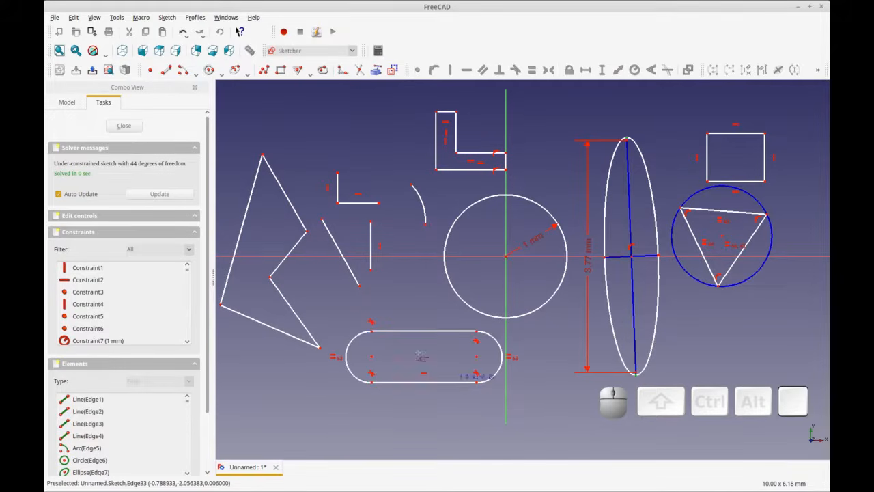
{"action": "right_click", "coordinate": [400, 309]}
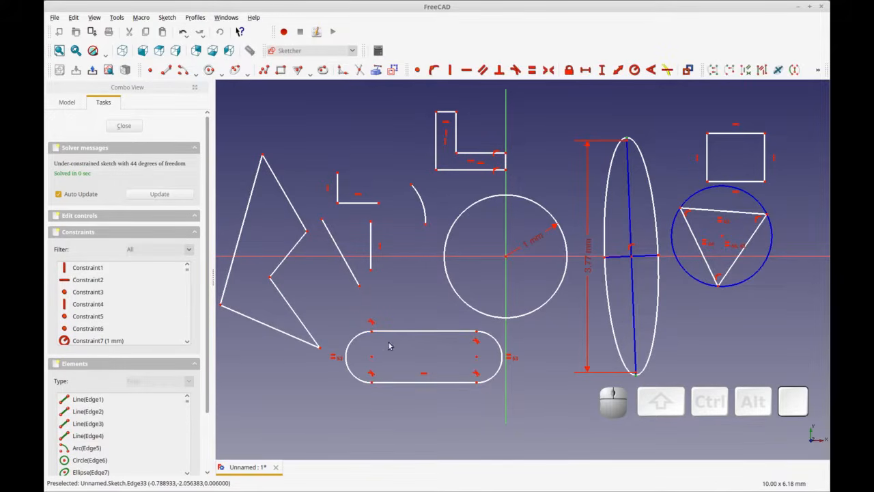
Fillet the two upper corners of the L-shaped polyline and the upper-left corner of the small rectangle.
{"action": "left_click", "coordinate": [342, 71]}
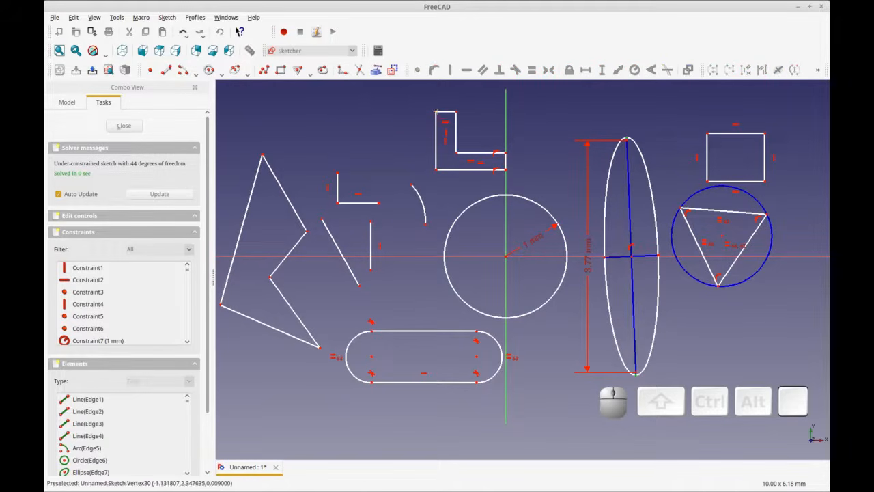
{"action": "left_click", "coordinate": [436, 111]}
{"action": "left_click", "coordinate": [456, 112]}
{"action": "left_click", "coordinate": [708, 134]}
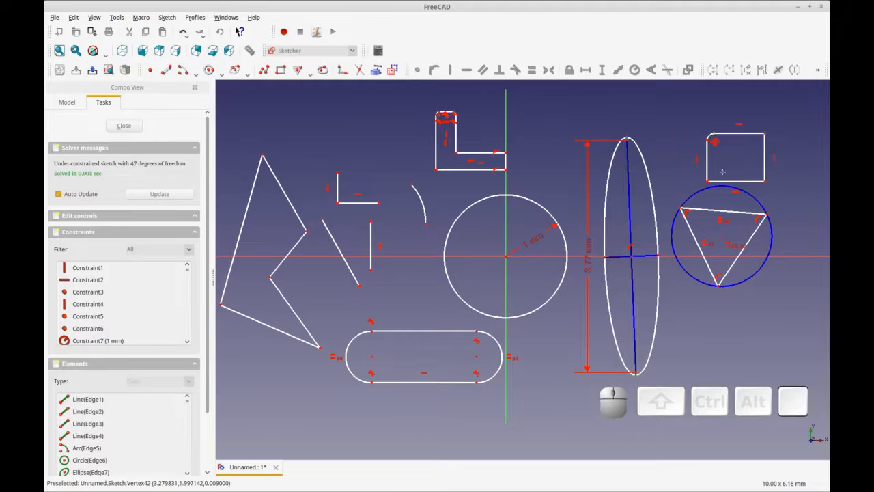
{"action": "right_click", "coordinate": [542, 116]}
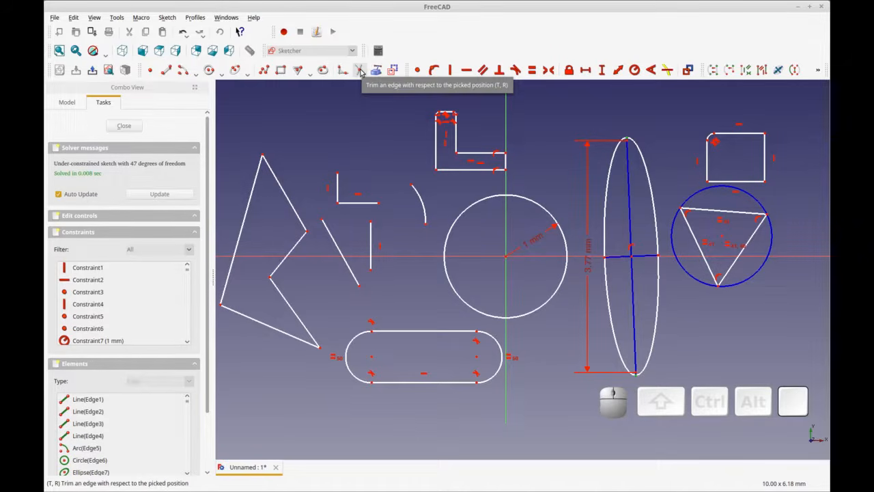
{"action": "left_click", "coordinate": [360, 71]}
{"action": "left_click", "coordinate": [282, 190]}
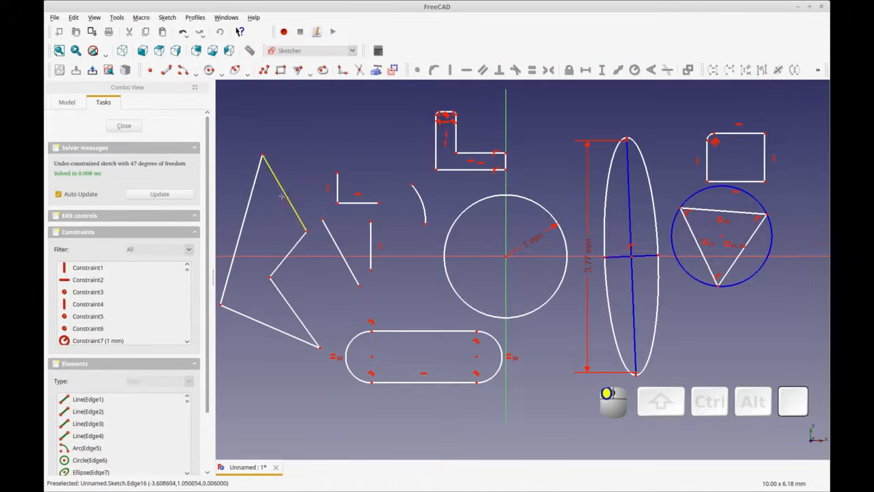
{"action": "right_click", "coordinate": [323, 138]}
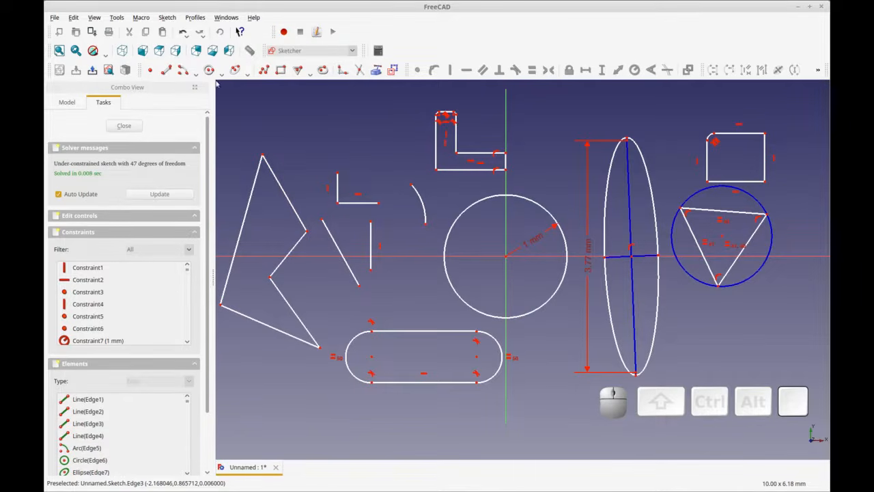
Draw two slanted lines across the upper part of the irregular polyline, connecting its long left edge to its upper-right edge.
{"action": "left_click", "coordinate": [167, 70]}
{"action": "left_click", "coordinate": [241, 228]}
{"action": "left_click", "coordinate": [283, 196]}
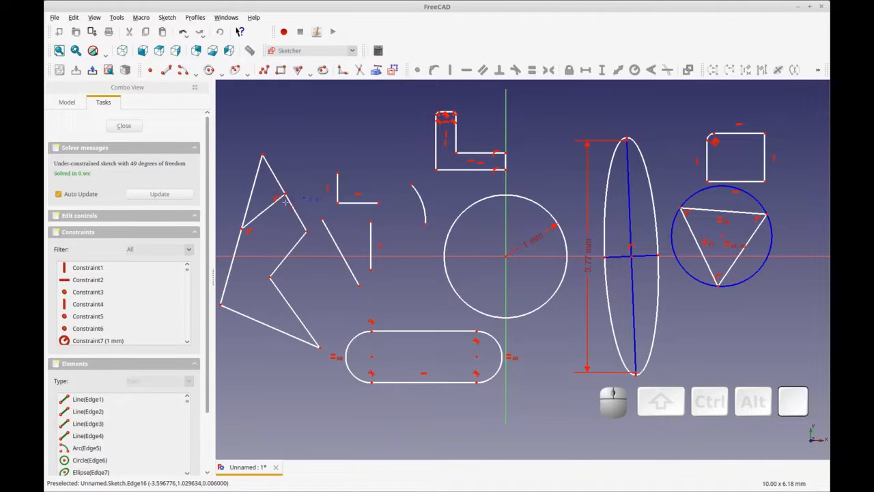
{"action": "left_click", "coordinate": [295, 214]}
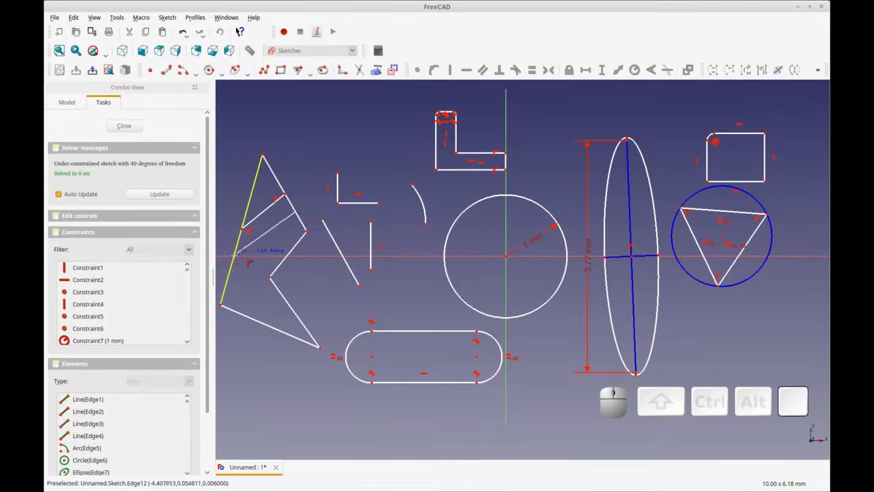
{"action": "left_click", "coordinate": [234, 259]}
{"action": "right_click", "coordinate": [236, 257]}
Trim away the irregular polyline's edge pieces between the two slanted crossing lines, on both its left and upper-right edges.
{"action": "left_click", "coordinate": [359, 70]}
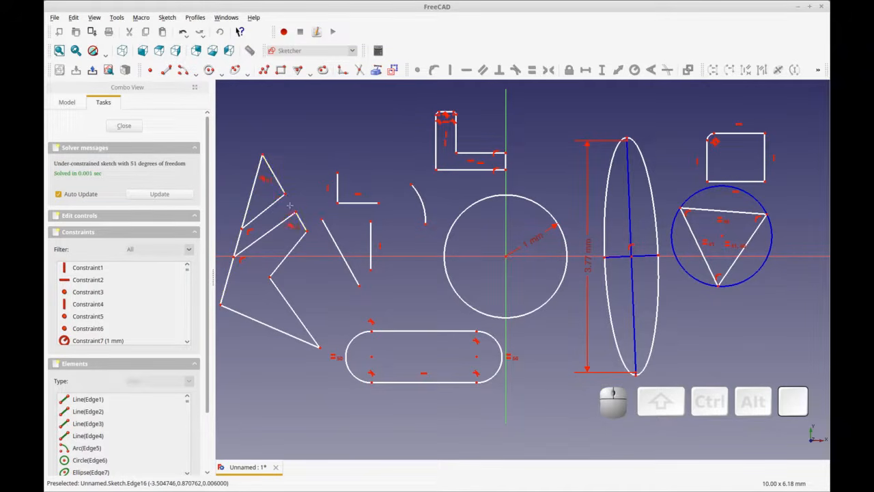
{"action": "left_click", "coordinate": [237, 243]}
{"action": "right_click", "coordinate": [311, 135]}
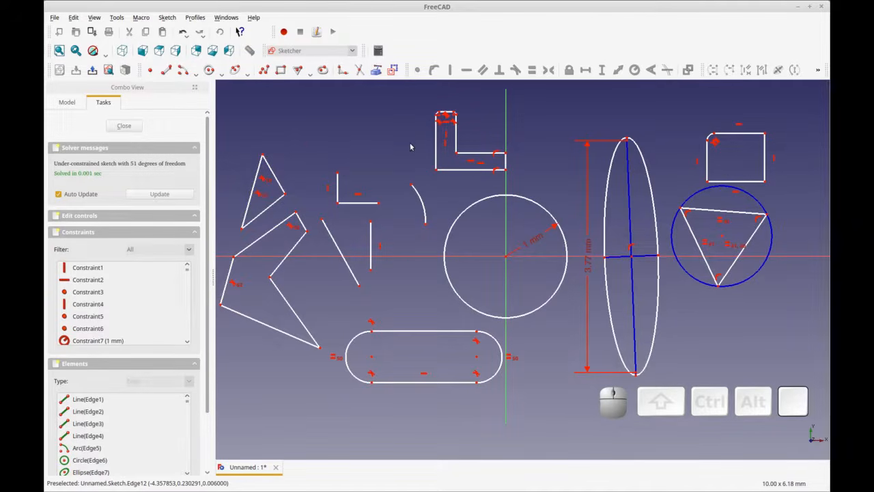